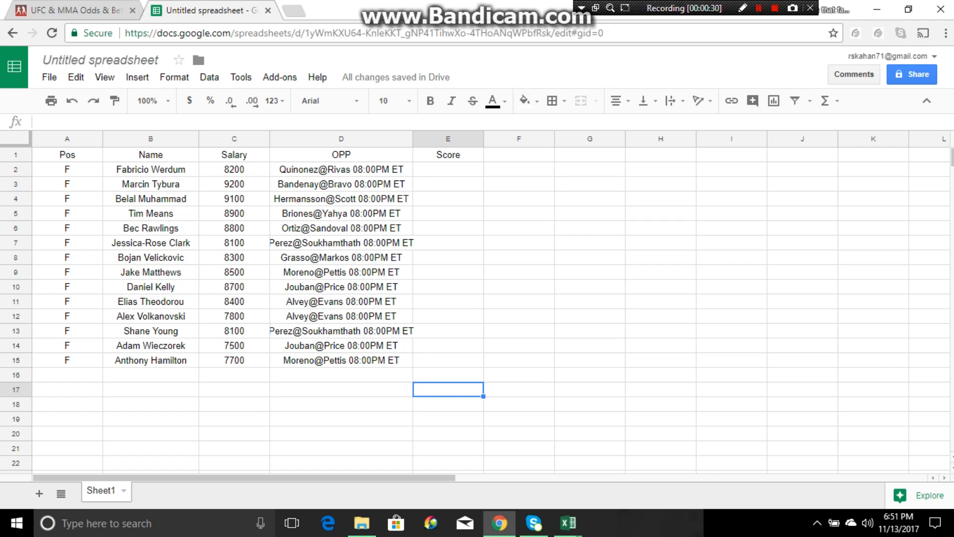
Clear all matchup entries under the OPP header, cells D2 through D15.
{"action": "left_click_drag", "start_coordinate": [341, 169], "coordinate": [341, 360]}
{"action": "key", "text": "Delete"}
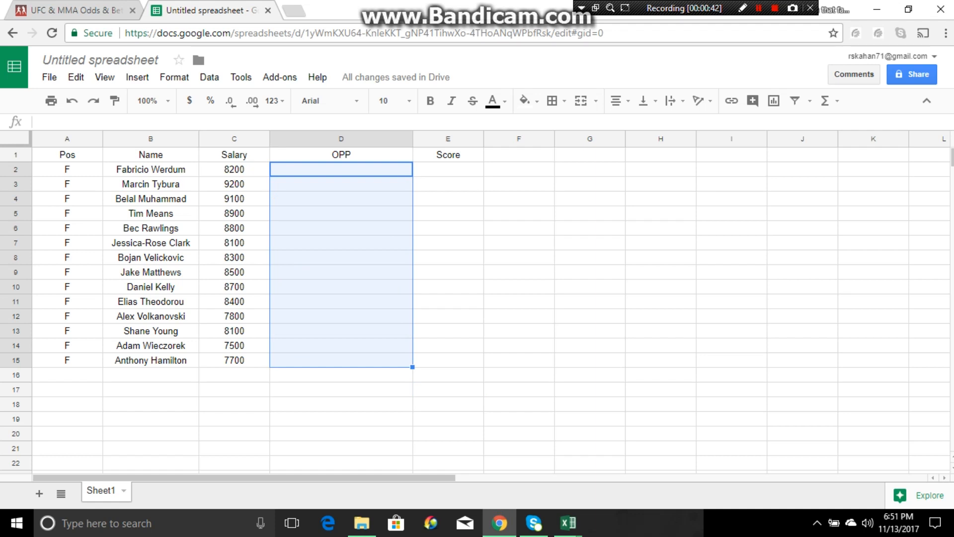
{"action": "left_click", "coordinate": [341, 390]}
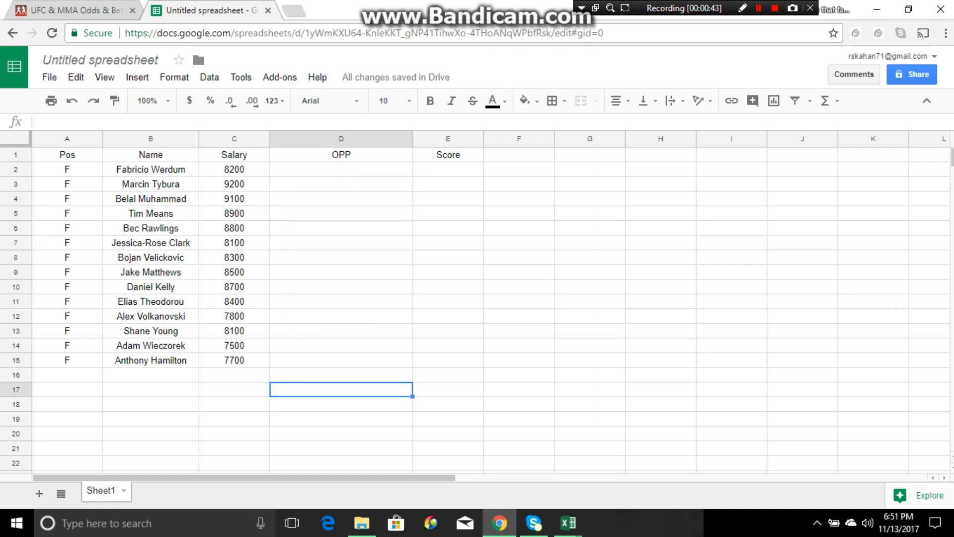
Switch to BestFightOdds to view the UFC Fight Night 121 betting lines for the listed fighters.
{"action": "left_click", "coordinate": [448, 169]}
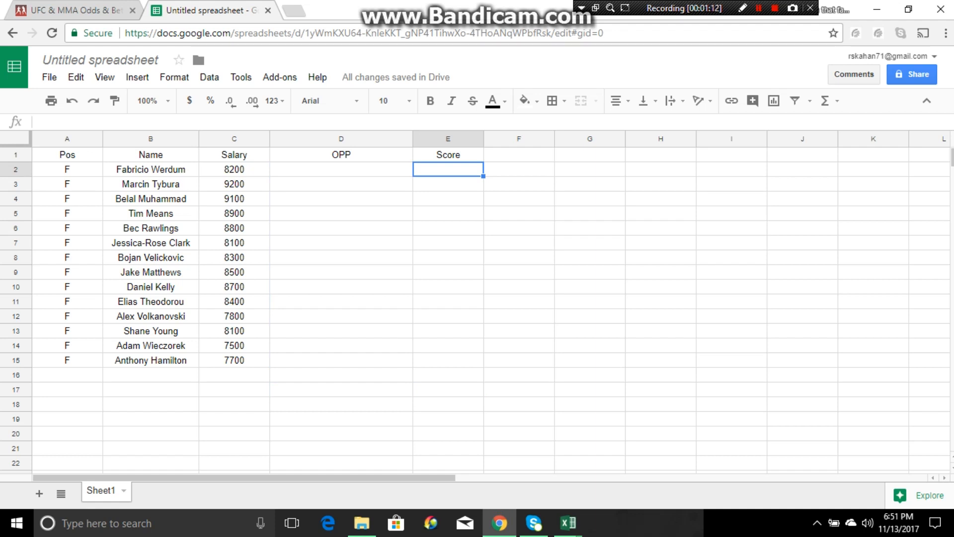
{"action": "left_click", "coordinate": [151, 169]}
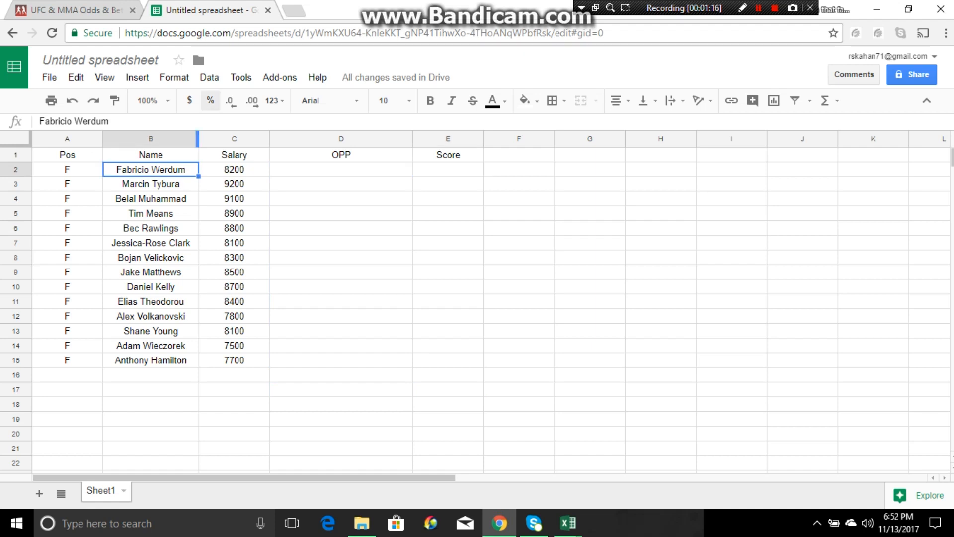
{"action": "left_click", "coordinate": [74, 10]}
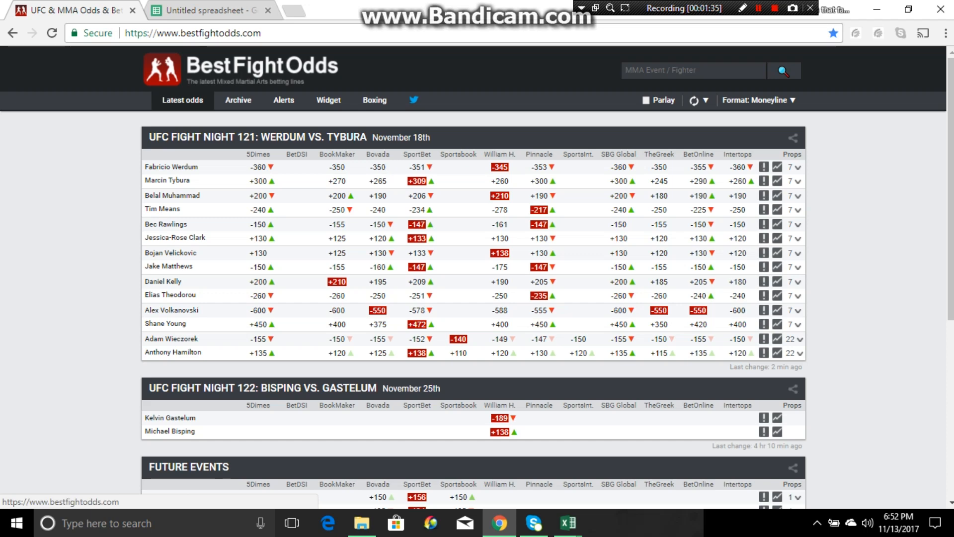
Search the web for "betting odds calculator" in a new browser tab.
{"action": "left_click", "coordinate": [295, 10]}
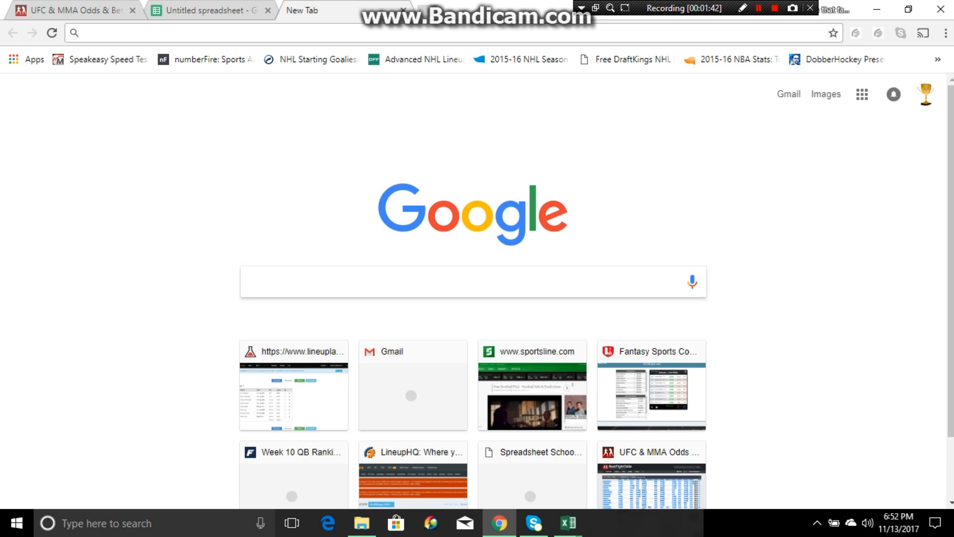
{"action": "type", "text": "bet"}
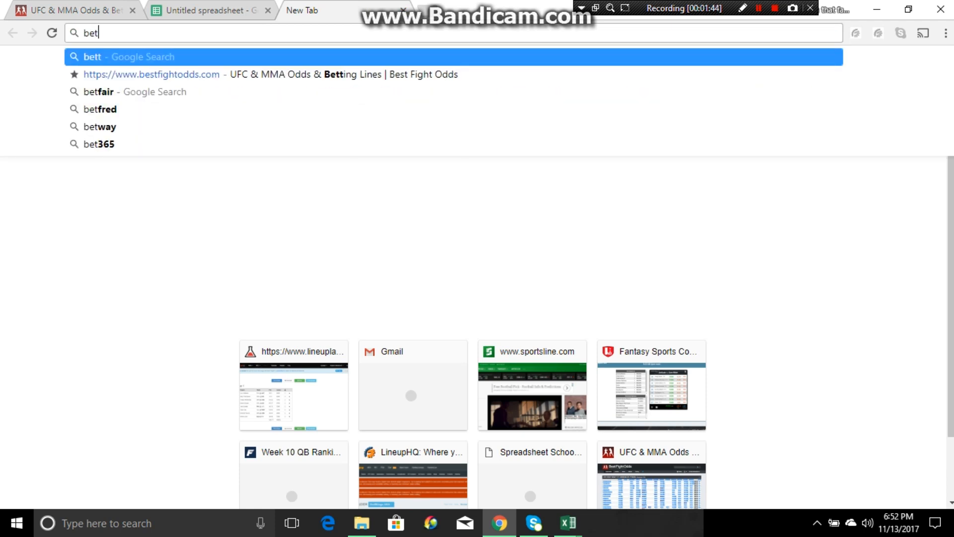
{"action": "type", "text": "ting odds "}
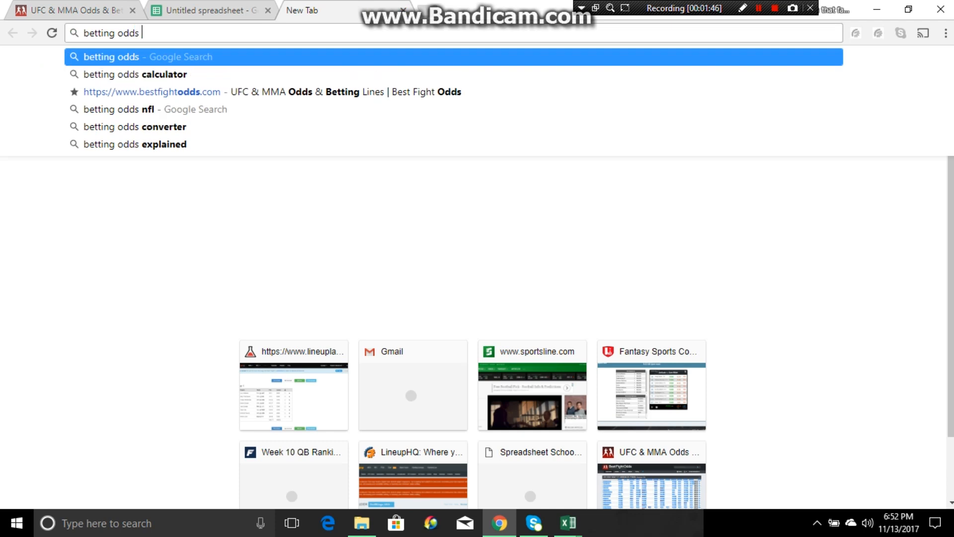
{"action": "type", "text": "calculator"}
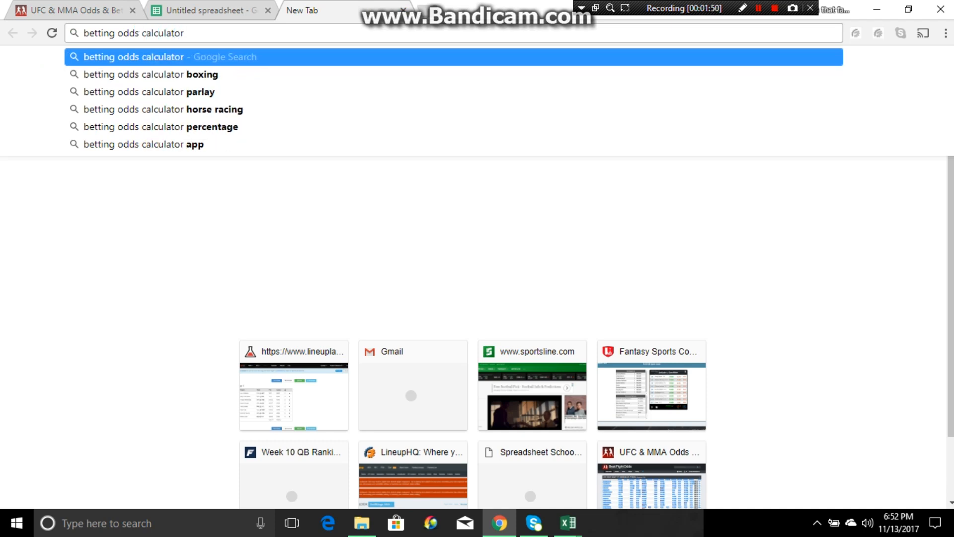
{"action": "type", "text": "\\"}
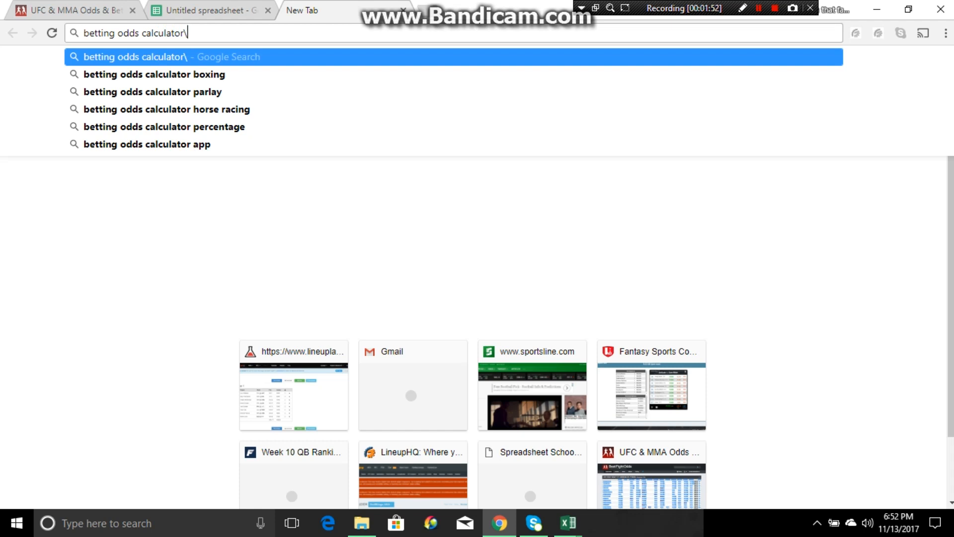
{"action": "key", "text": "BackSpace"}
{"action": "key", "text": "Return"}
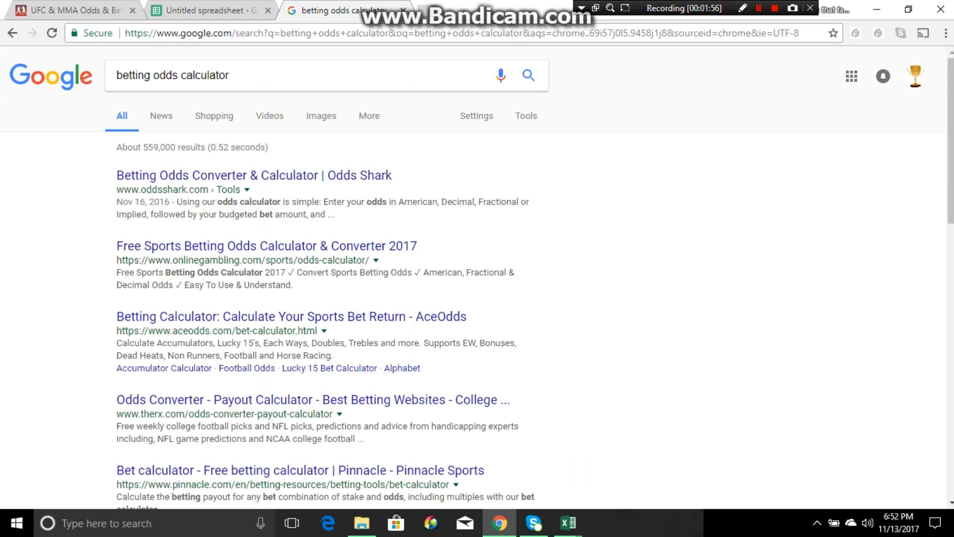
Try the Odds Converter - Payout Calculator result from therx.com, and return to the search results.
{"action": "scroll", "coordinate": [326, 278], "scroll_direction": "down", "scroll_amount": 2}
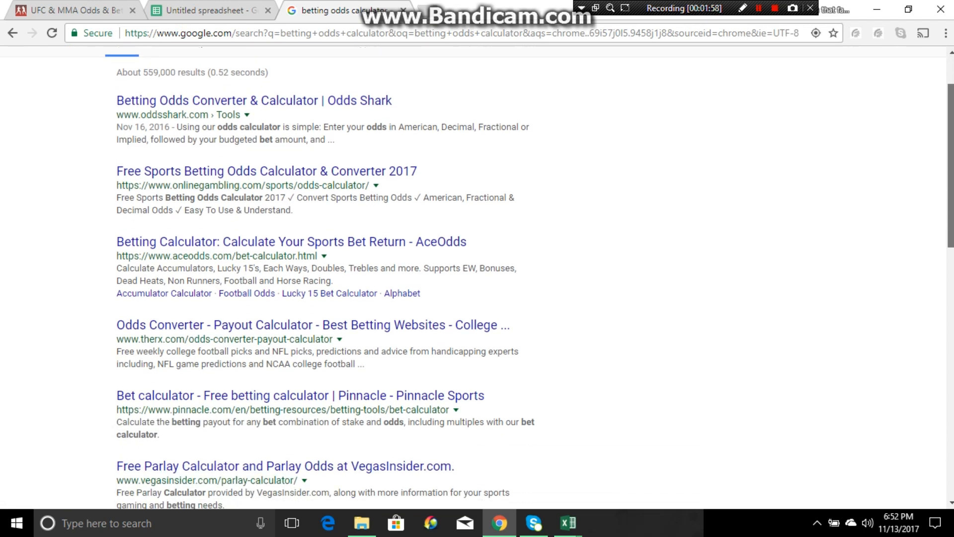
{"action": "scroll", "coordinate": [326, 278], "scroll_direction": "down", "scroll_amount": 2}
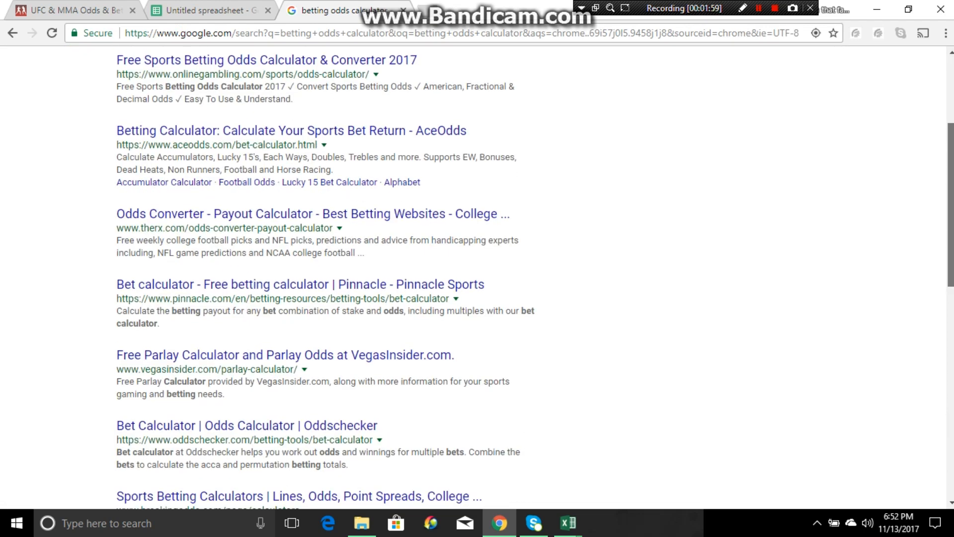
{"action": "scroll", "coordinate": [325, 278], "scroll_direction": "down", "scroll_amount": 5}
{"action": "scroll", "coordinate": [326, 279], "scroll_direction": "up", "scroll_amount": 3}
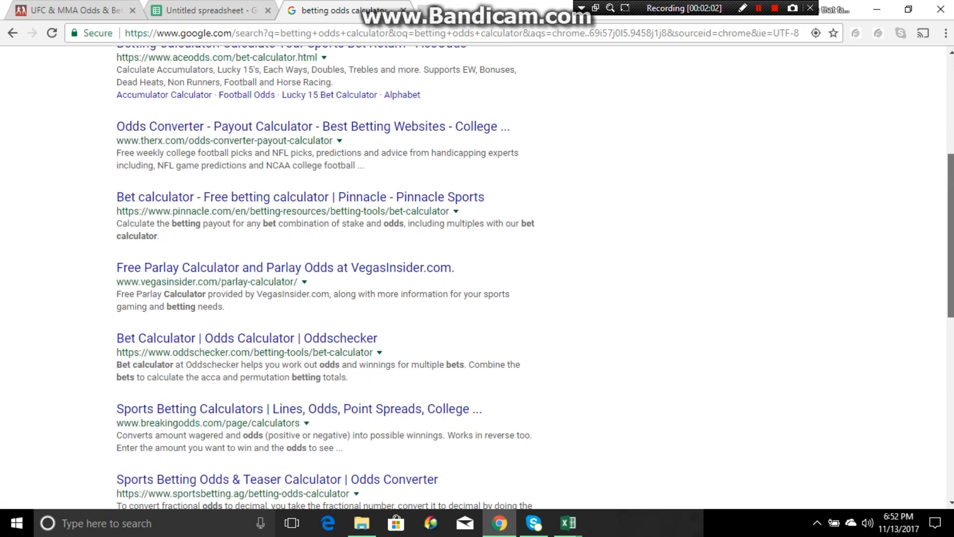
{"action": "scroll", "coordinate": [326, 278], "scroll_direction": "up", "scroll_amount": 4}
{"action": "scroll", "coordinate": [326, 278], "scroll_direction": "down", "scroll_amount": 1}
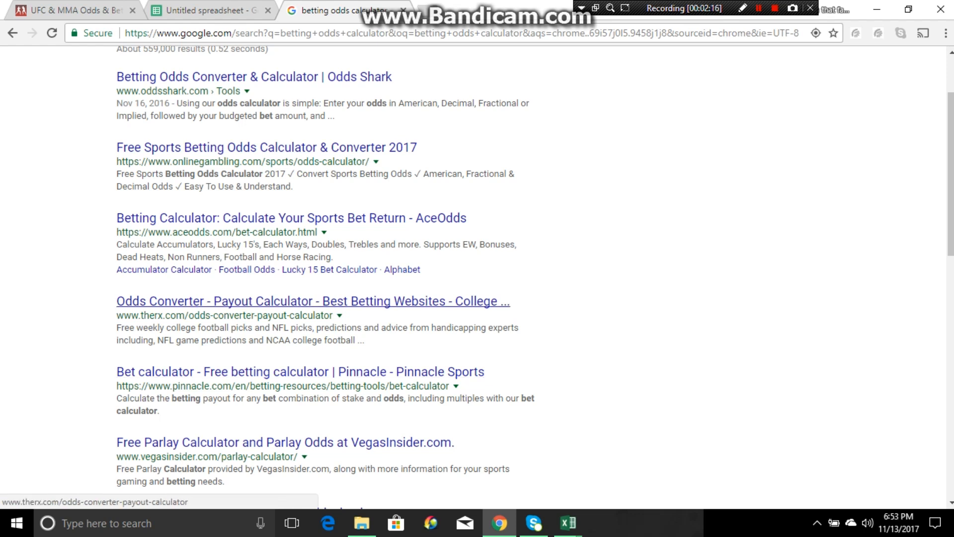
{"action": "left_click", "coordinate": [313, 301]}
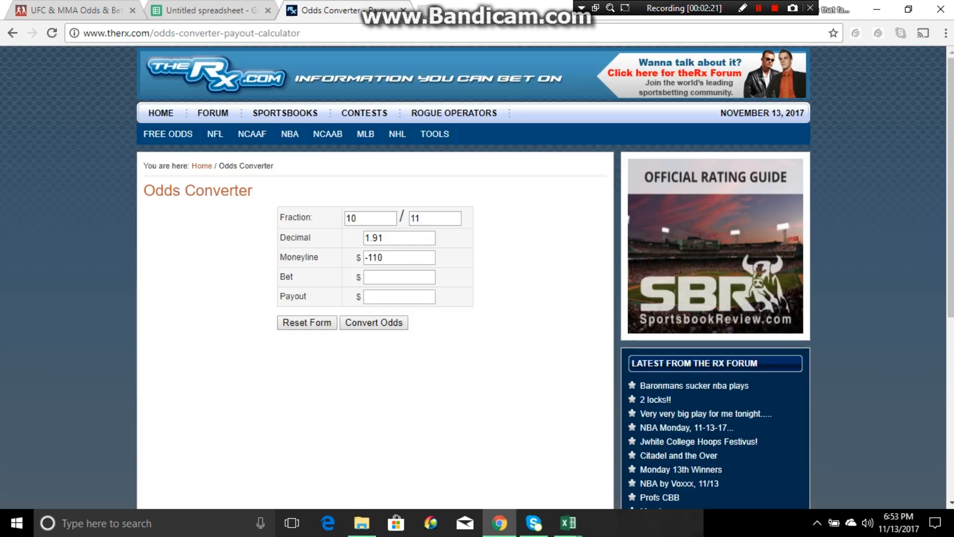
{"action": "left_click", "coordinate": [12, 33]}
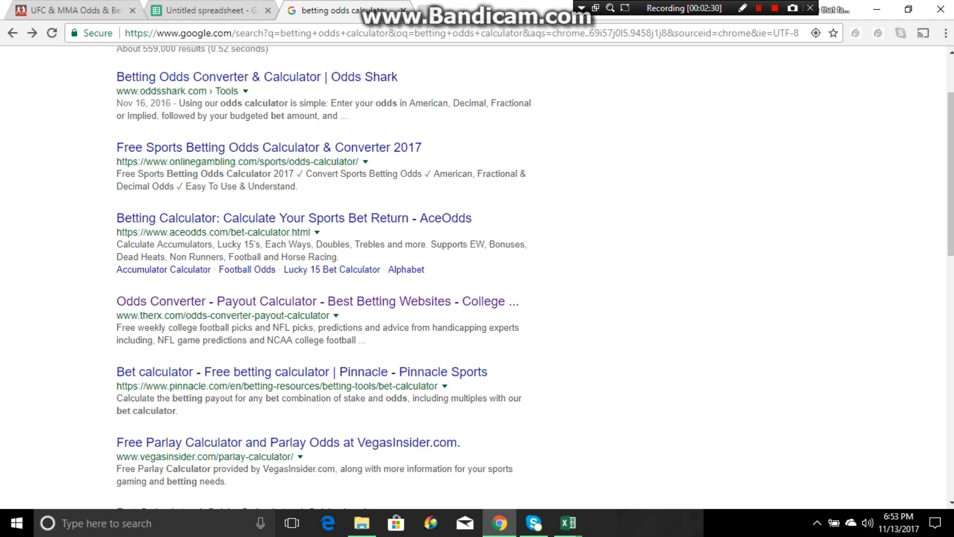
Refine the search to "betting odds calculator american odds" and open the AceOdds odds converter result.
{"action": "scroll", "coordinate": [477, 278], "scroll_direction": "down", "scroll_amount": 3}
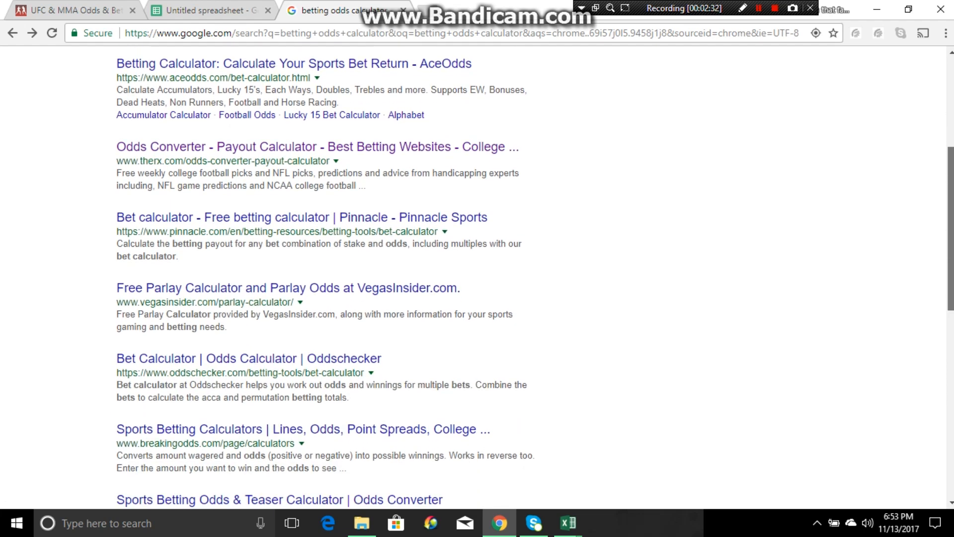
{"action": "scroll", "coordinate": [477, 278], "scroll_direction": "down", "scroll_amount": 2}
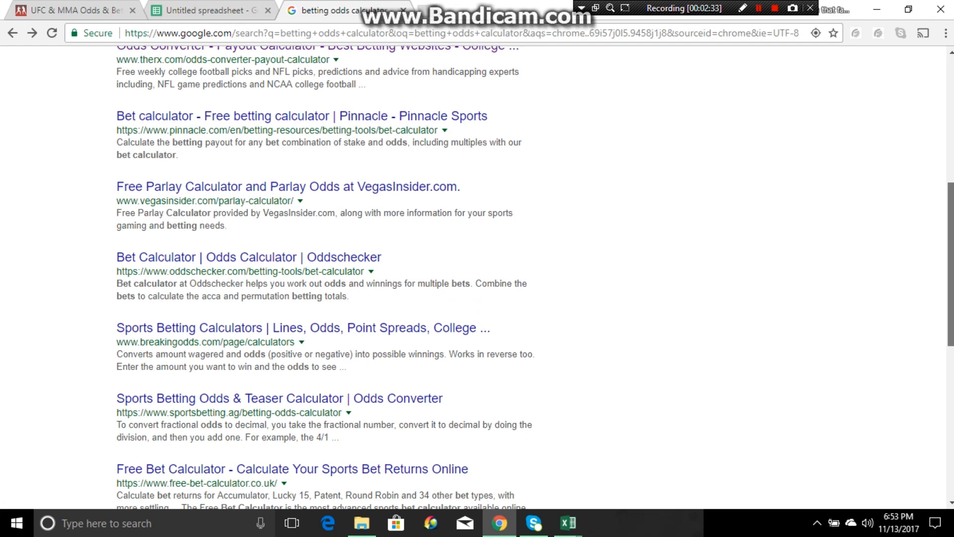
{"action": "scroll", "coordinate": [477, 278], "scroll_direction": "down", "scroll_amount": 1}
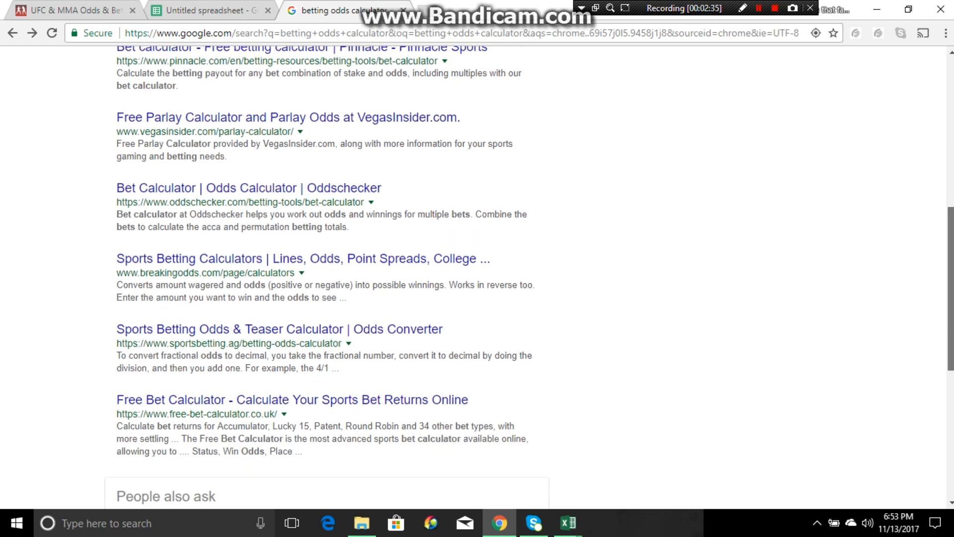
{"action": "left_click_drag", "start_coordinate": [951, 288], "coordinate": [950, 140]}
{"action": "left_click", "coordinate": [230, 75]}
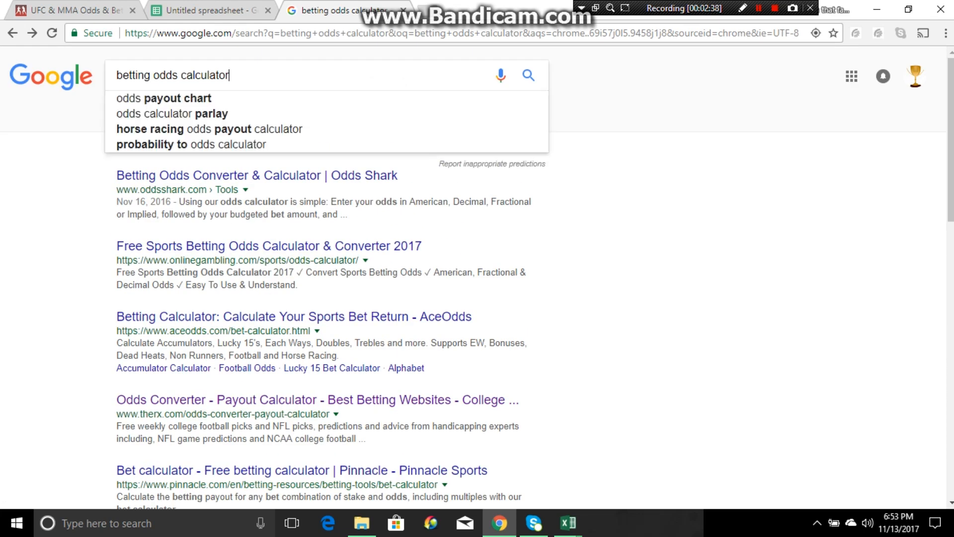
{"action": "type", "text": "a"}
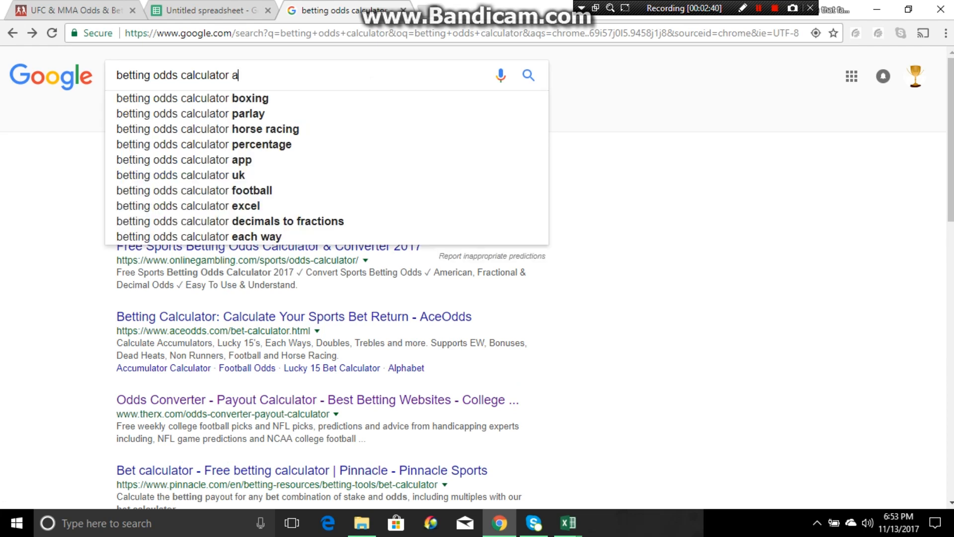
{"action": "type", "text": "merican o"}
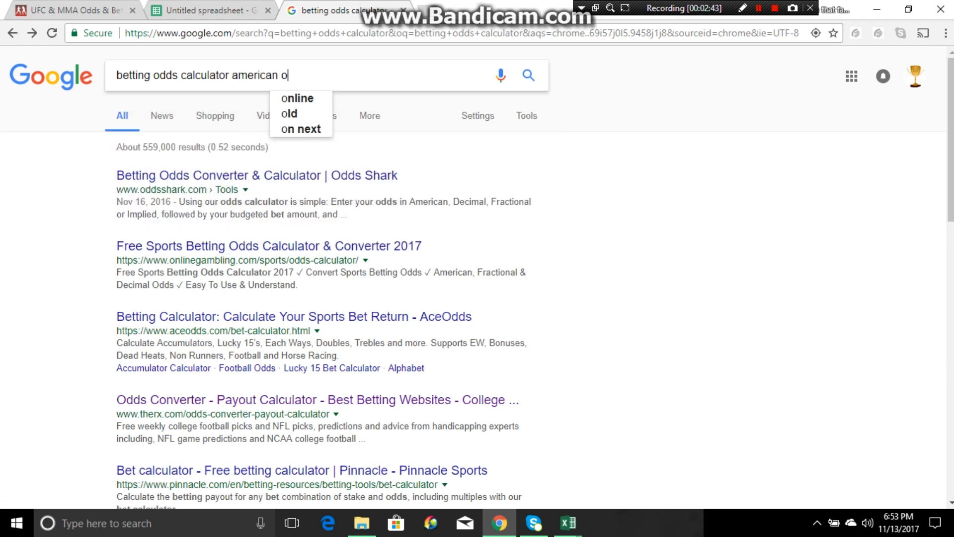
{"action": "type", "text": "dds"}
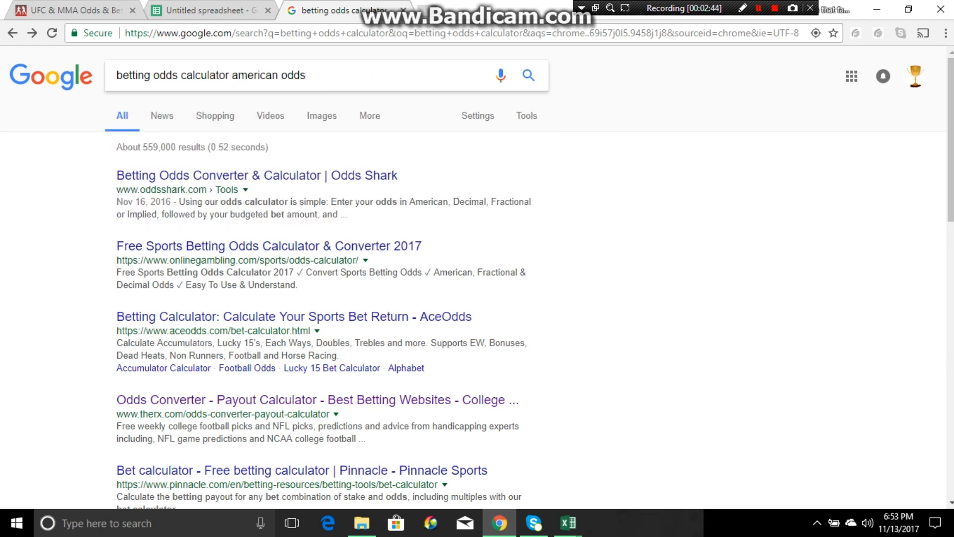
{"action": "key", "text": "Return"}
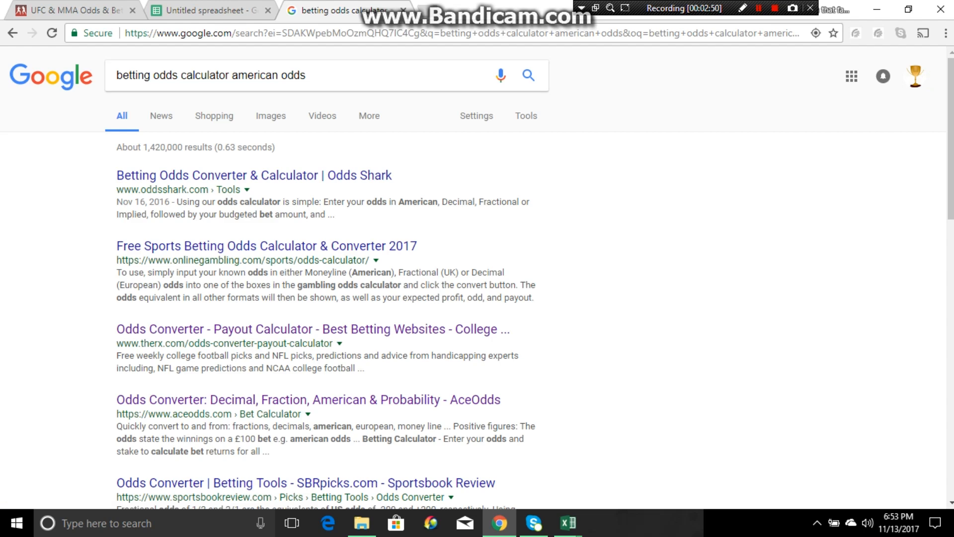
{"action": "left_click", "coordinate": [309, 400]}
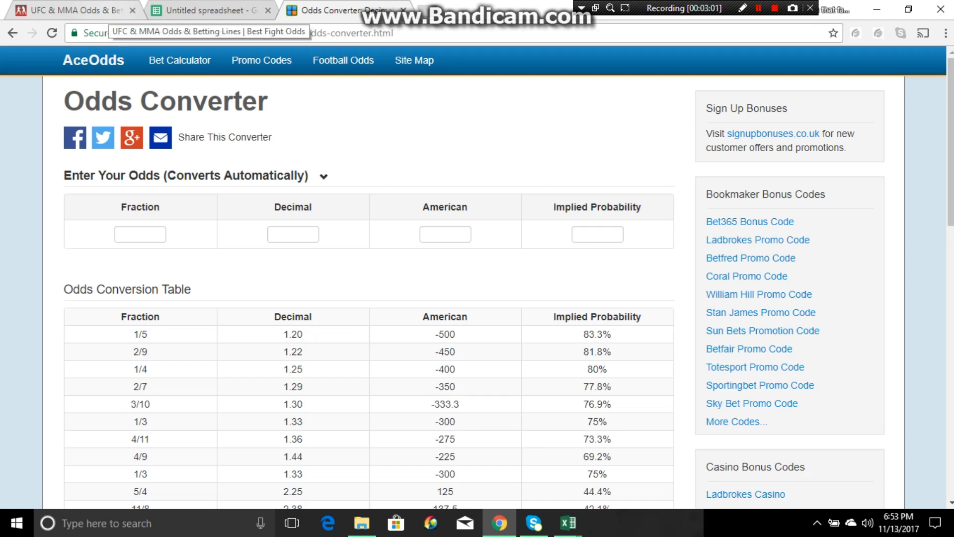
Check Fabricio Werdum's line on BestFightOdds and enter -350 as the American odds in the AceOdds converter.
{"action": "left_click", "coordinate": [99, 11]}
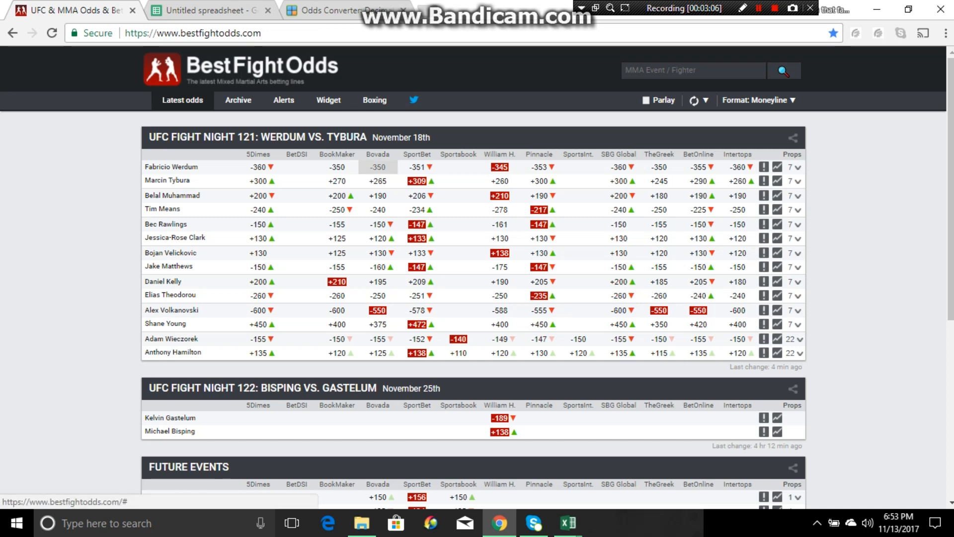
{"action": "left_click", "coordinate": [343, 11]}
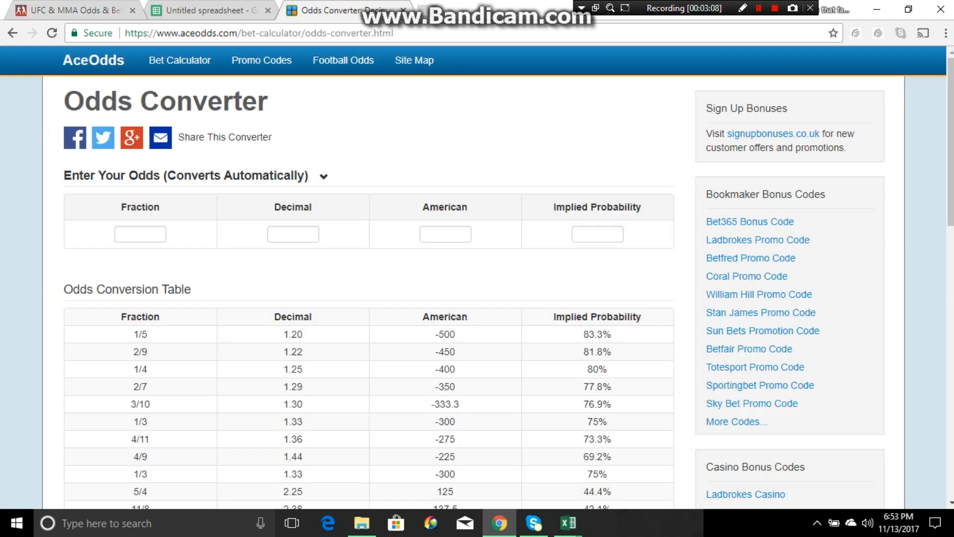
{"action": "left_click", "coordinate": [446, 234]}
{"action": "type", "text": "-"}
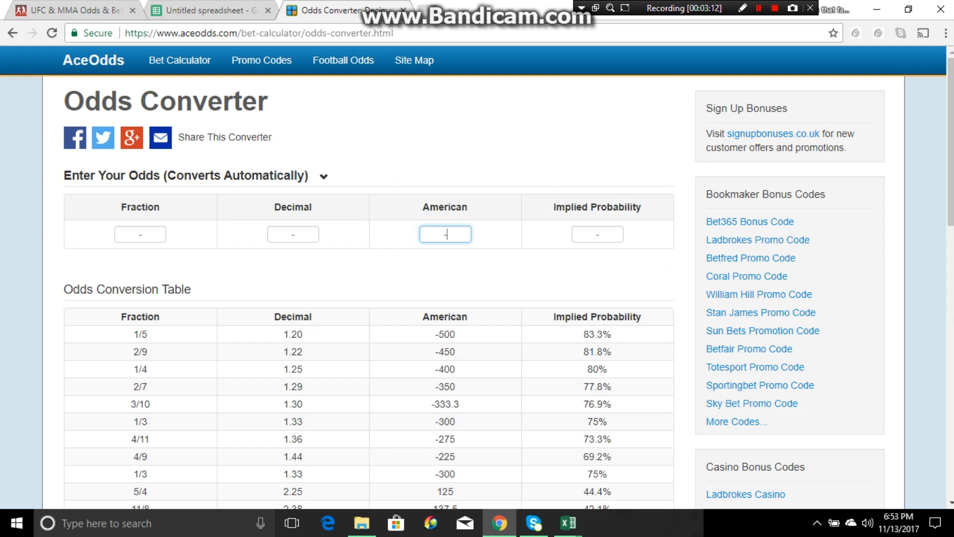
{"action": "type", "text": "350"}
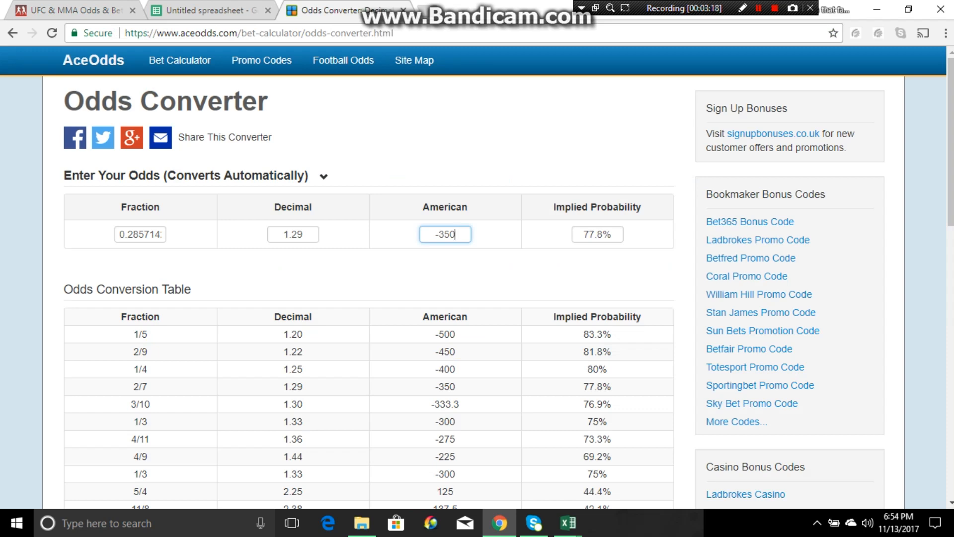
Enter 77.8 as Fabricio Werdum's Score in cell E2 of the spreadsheet.
{"action": "left_click", "coordinate": [187, 10]}
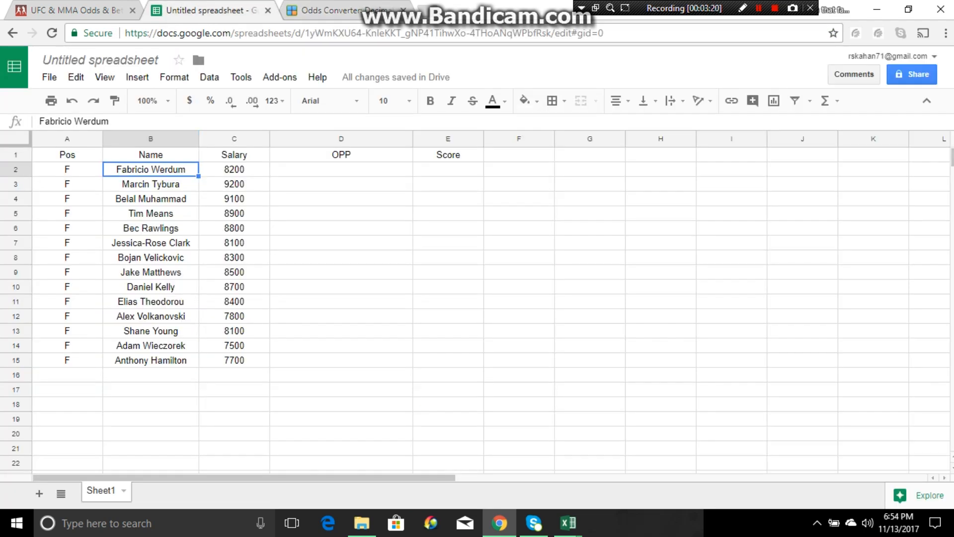
{"action": "left_click", "coordinate": [447, 170]}
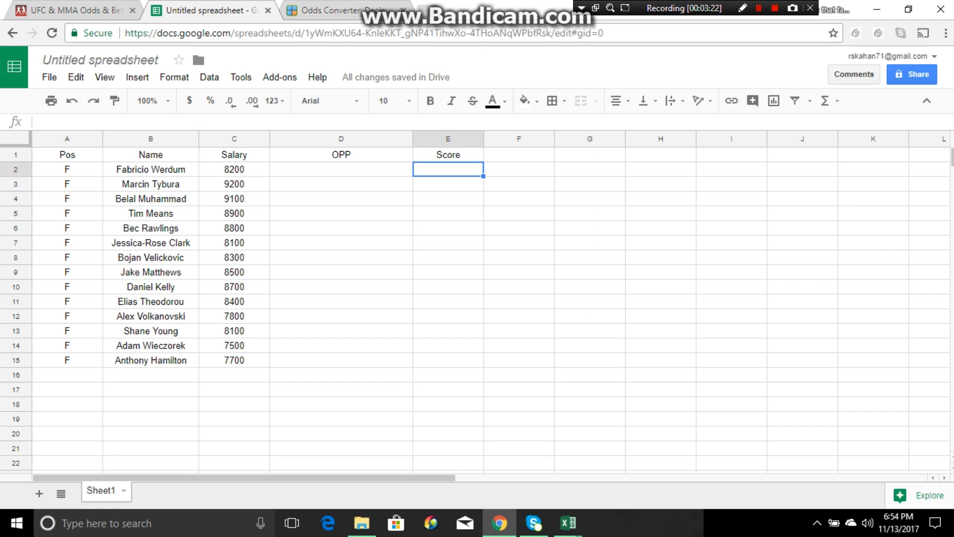
{"action": "type", "text": "77.8"}
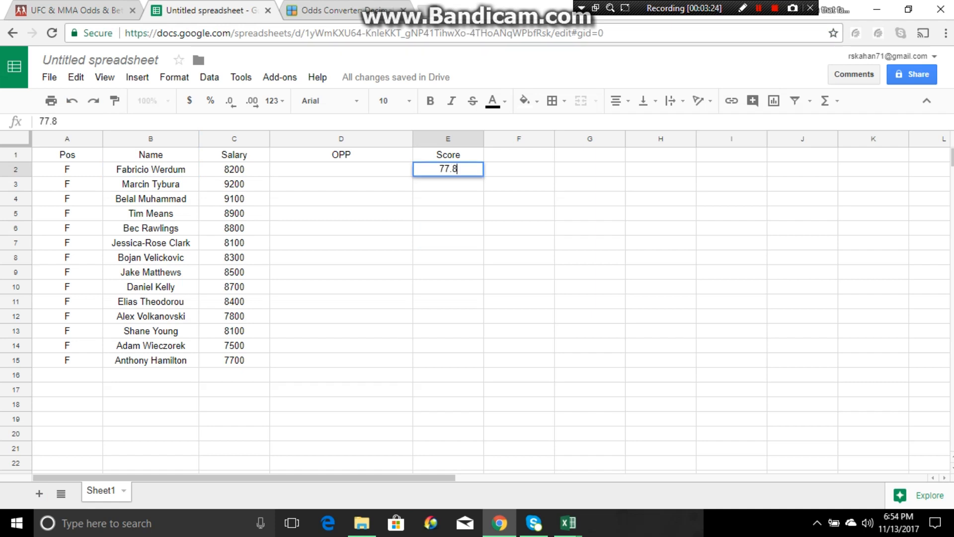
{"action": "key", "text": "Return"}
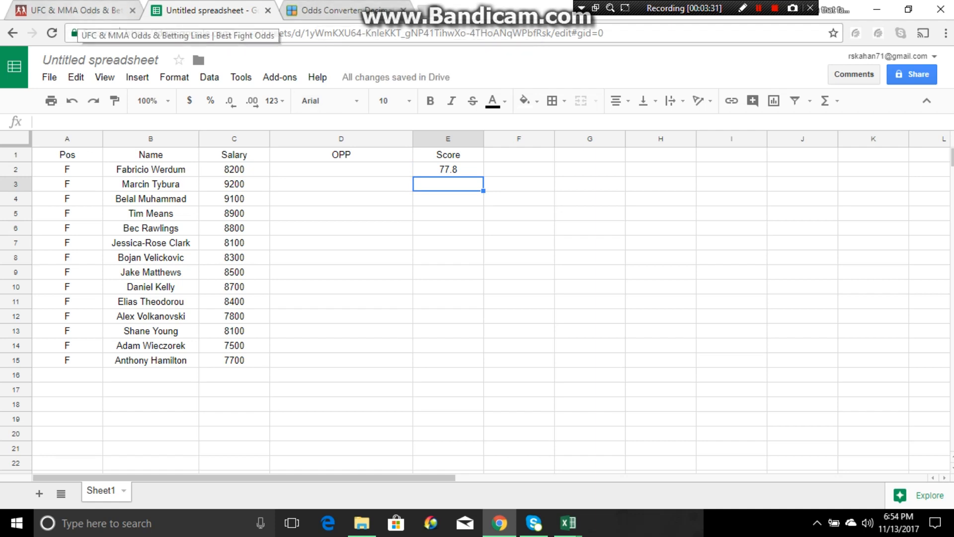
Check Marcin Tybura's line on BestFightOdds and enter +305 as the American odds in the AceOdds converter.
{"action": "left_click", "coordinate": [343, 10]}
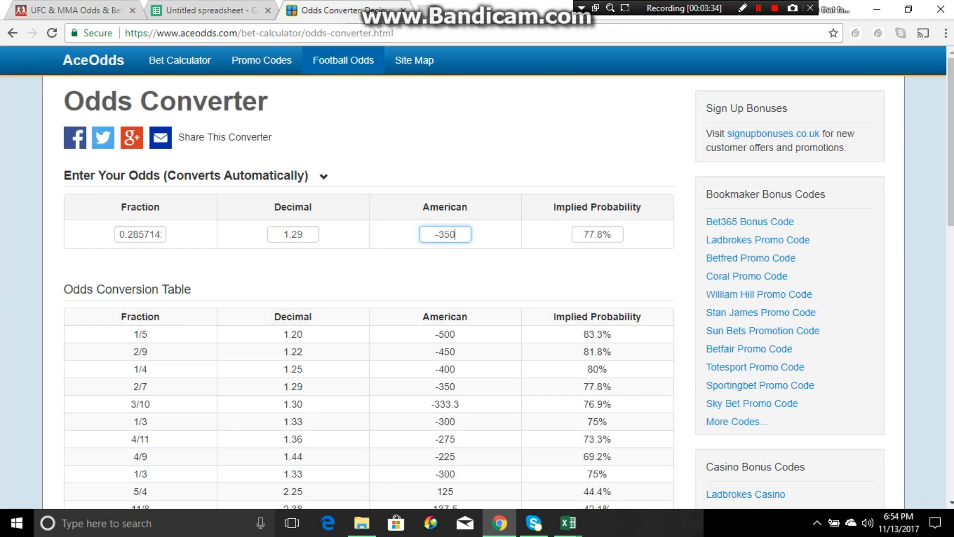
{"action": "left_click", "coordinate": [74, 10]}
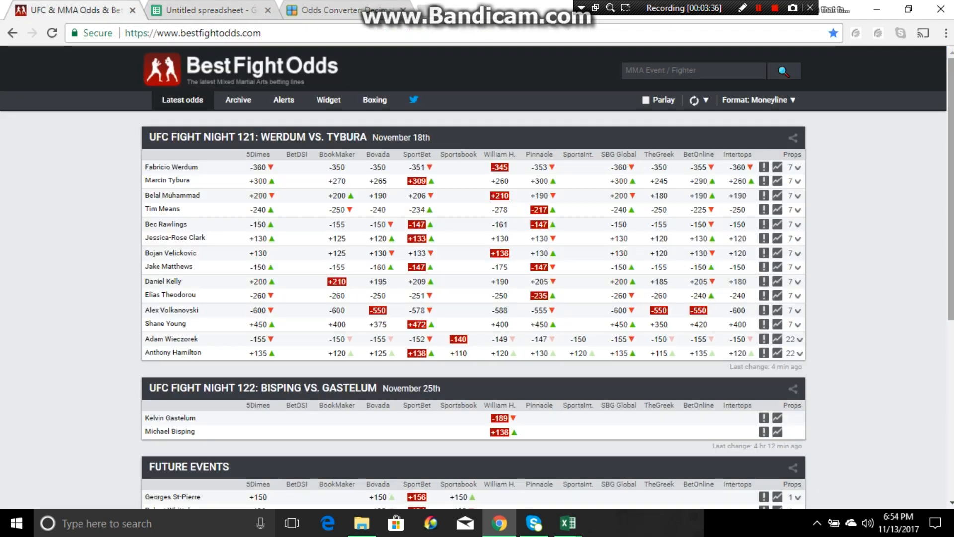
{"action": "scroll", "coordinate": [500, 178], "scroll_direction": "down", "scroll_amount": 1}
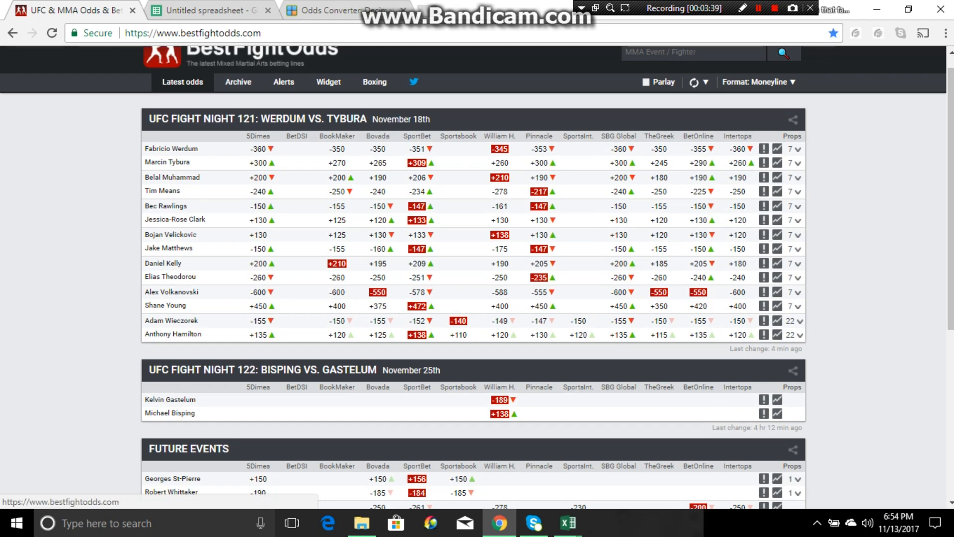
{"action": "left_click", "coordinate": [329, 11]}
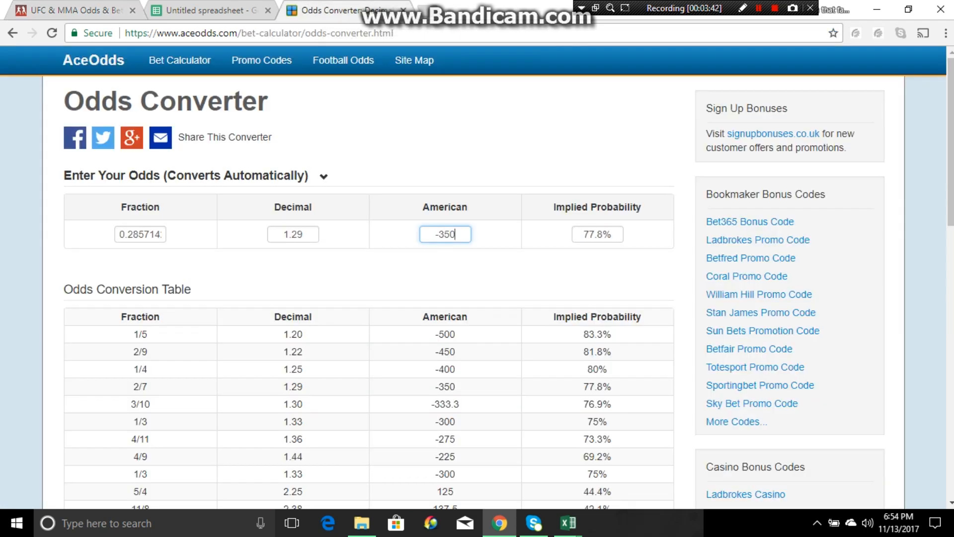
{"action": "key", "text": "ctrl+a"}
{"action": "type", "text": "+30"}
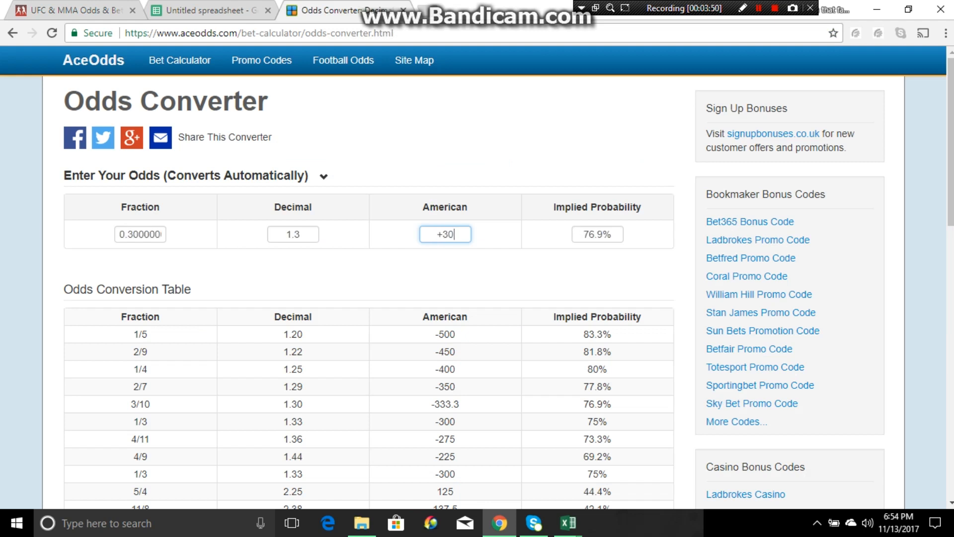
{"action": "type", "text": "5"}
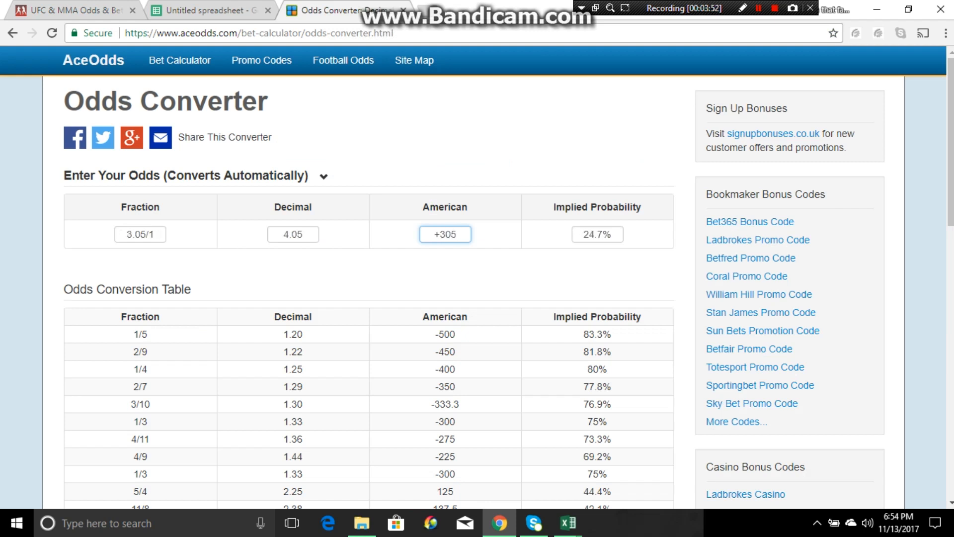
Enter 27.4 as Marcin Tybura's Score in cell E3 of the Google Sheets spreadsheet.
{"action": "key", "text": "alt+Tab"}
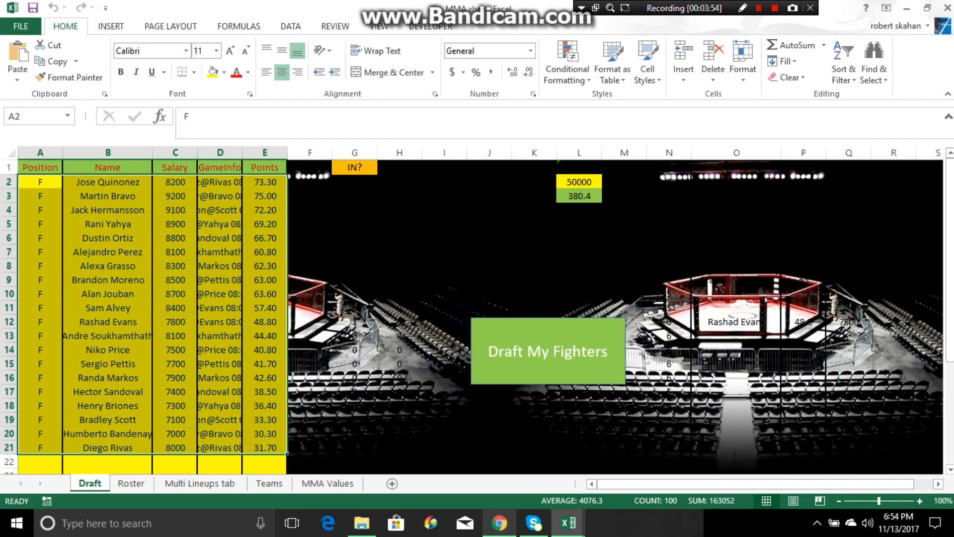
{"action": "key", "text": "alt+Tab"}
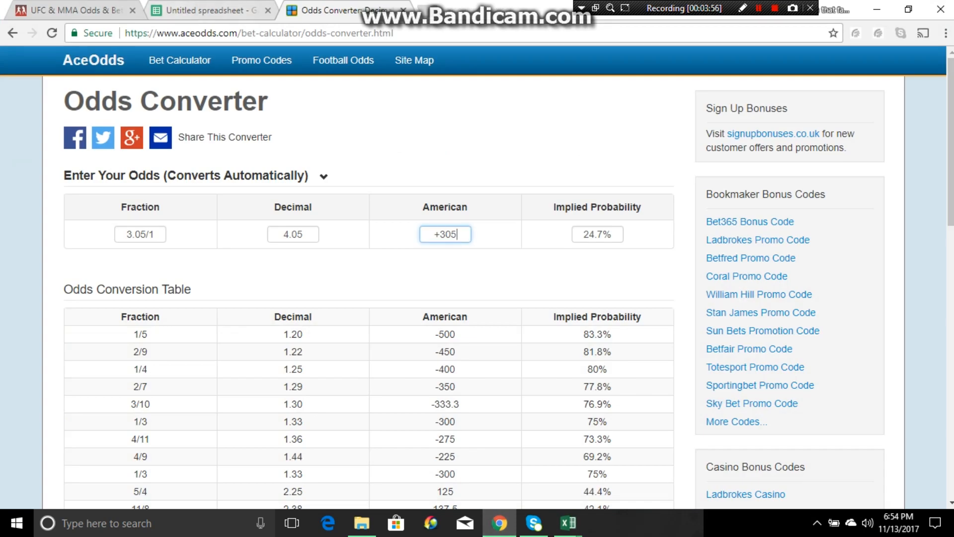
{"action": "left_click", "coordinate": [208, 10]}
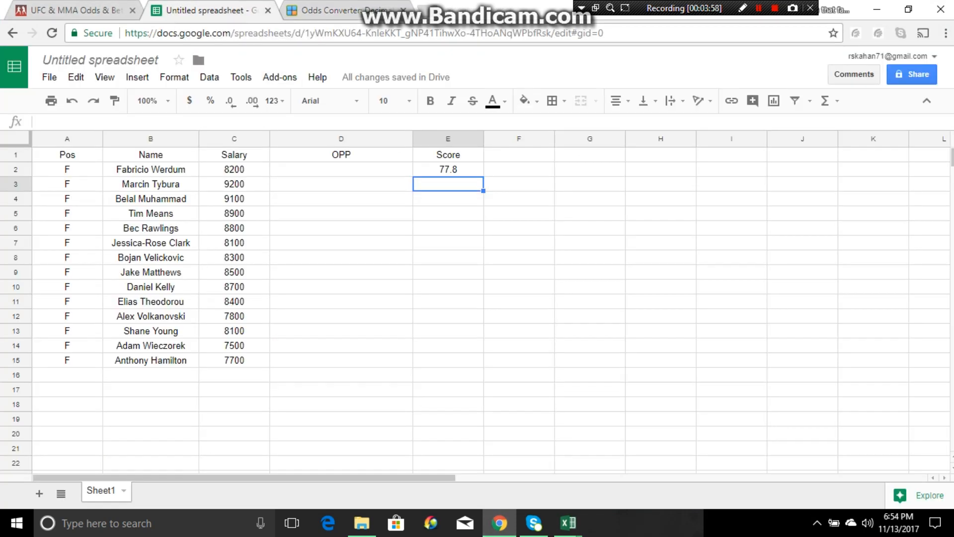
{"action": "type", "text": "27.4"}
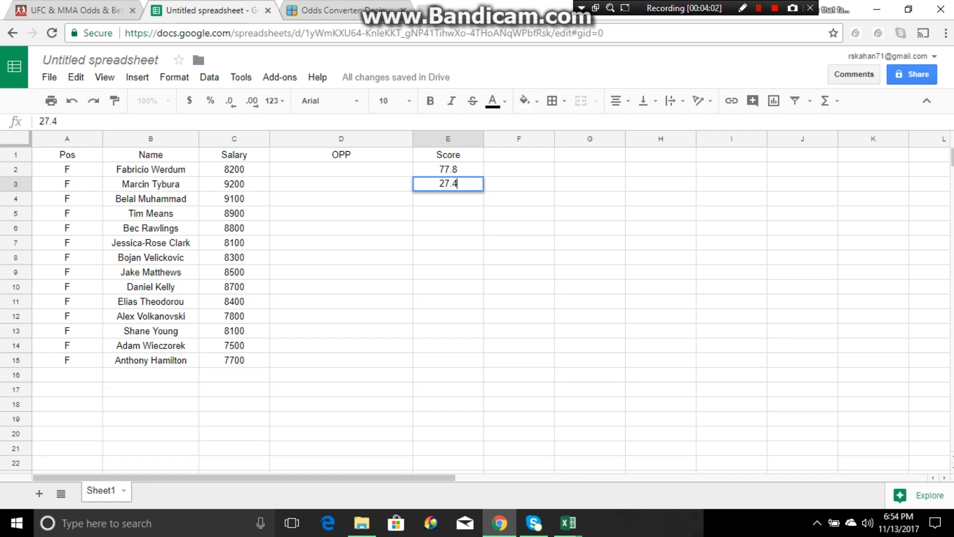
{"action": "key", "text": "Return"}
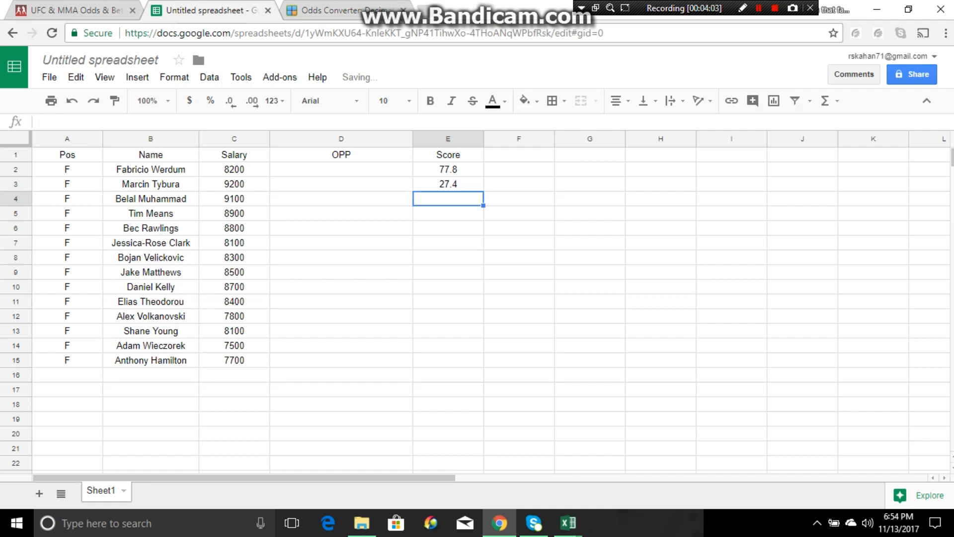
Check Belal Muhammad's line on BestFightOdds and enter +206 as the American odds in the AceOdds converter.
{"action": "left_click", "coordinate": [500, 522]}
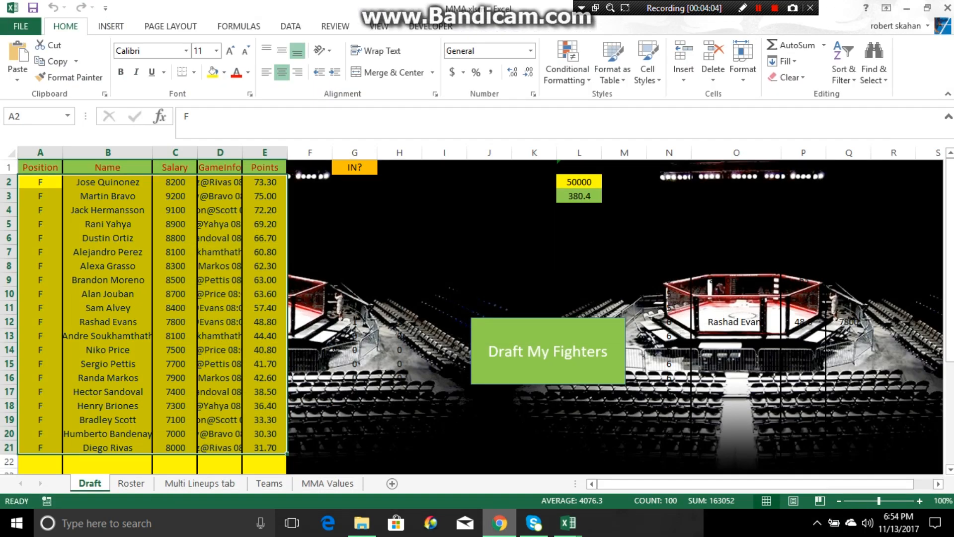
{"action": "left_click", "coordinate": [500, 523]}
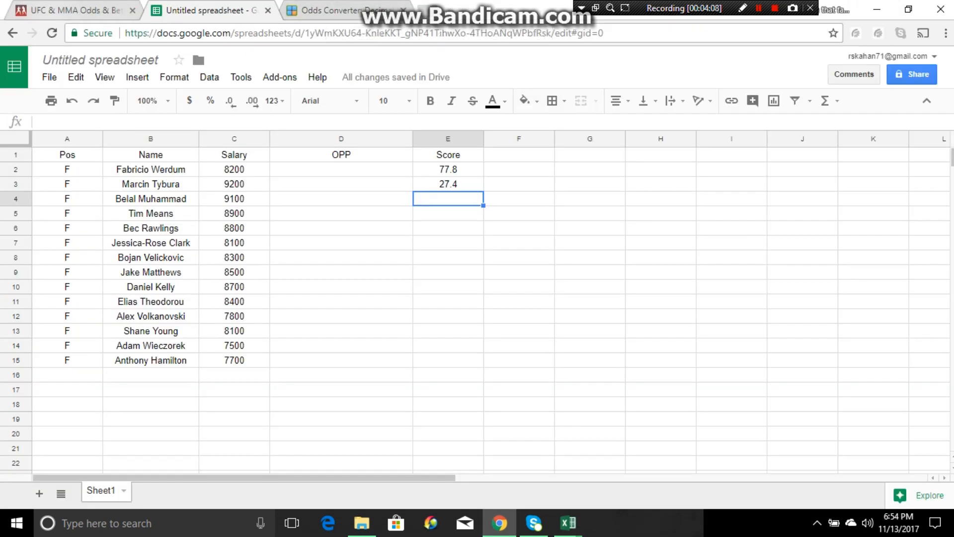
{"action": "left_click", "coordinate": [65, 10]}
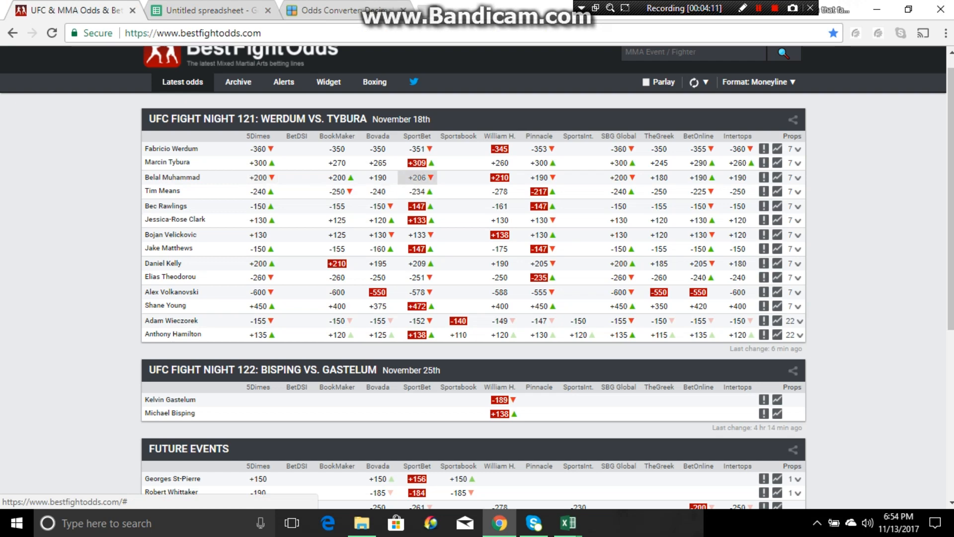
{"action": "left_click", "coordinate": [332, 11]}
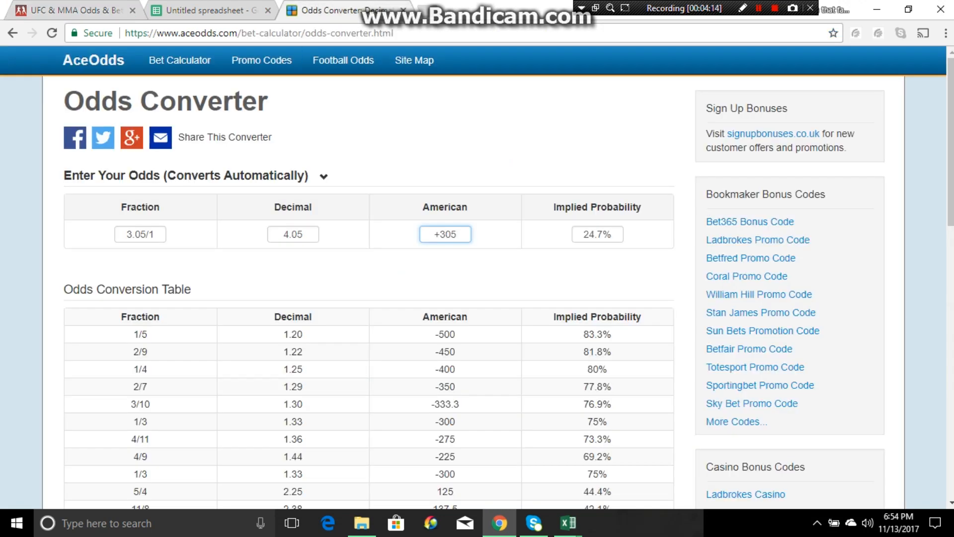
{"action": "key", "text": "BackSpace"}
{"action": "key", "text": "BackSpace"}
{"action": "key", "text": "BackSpace"}
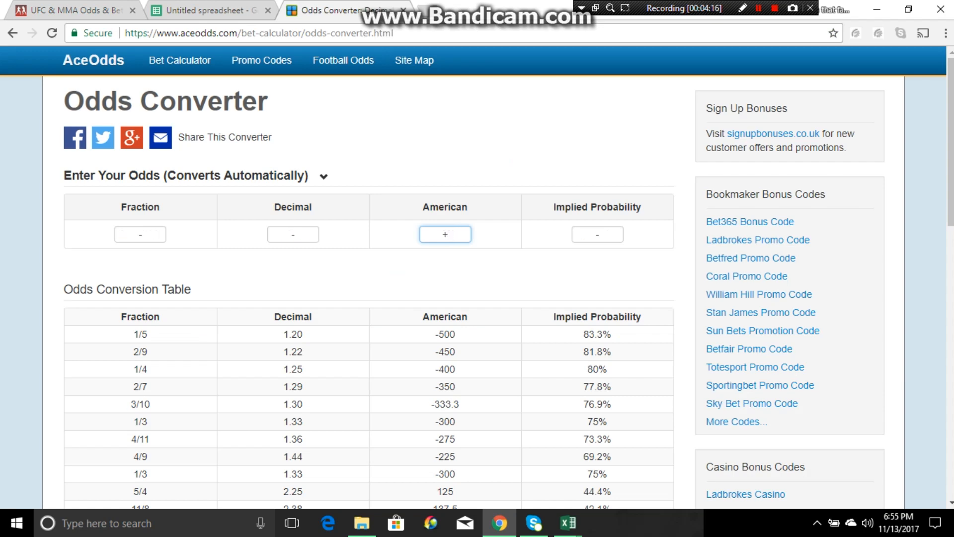
{"action": "type", "text": "206"}
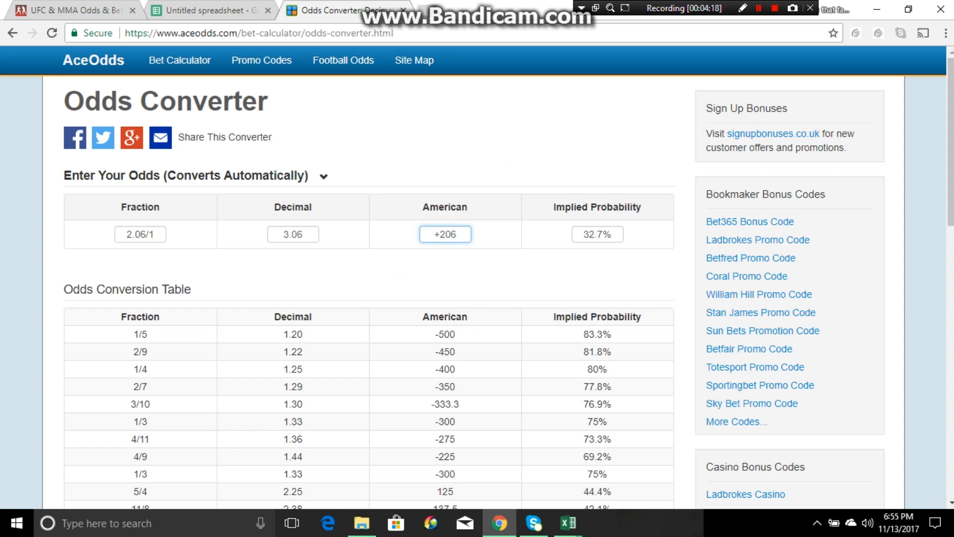
Enter 32.7 as Belal Muhammad's Score in cell E4 of the spreadsheet.
{"action": "left_click", "coordinate": [214, 10]}
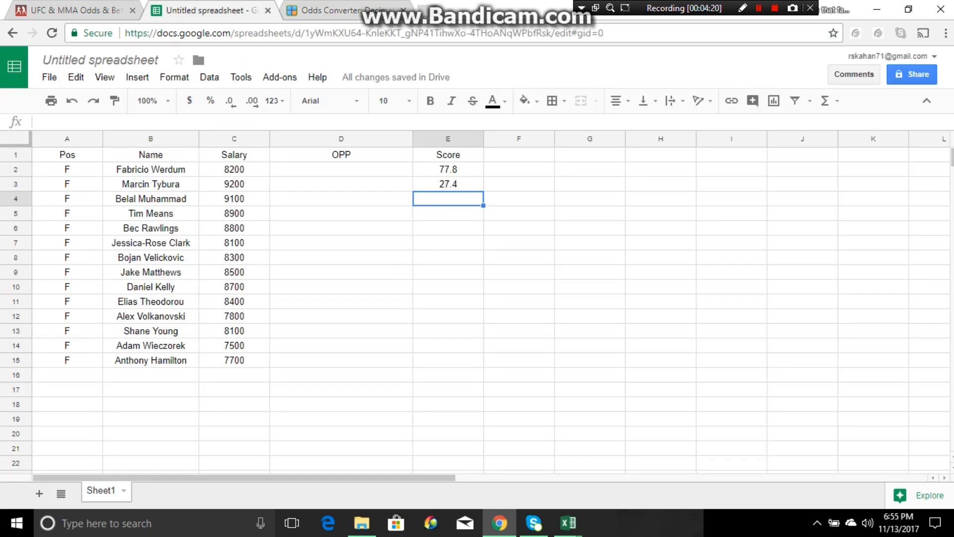
{"action": "type", "text": "32.7"}
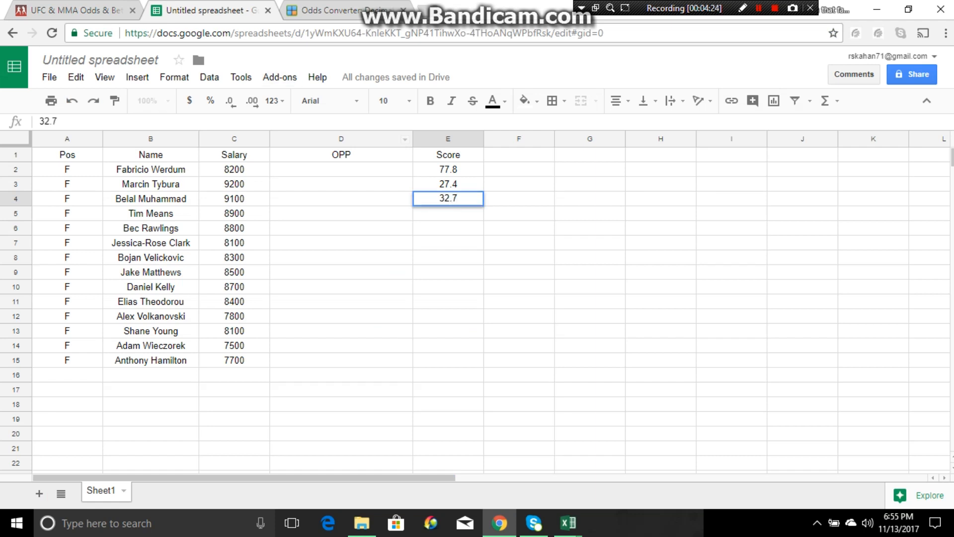
{"action": "key", "text": "Return"}
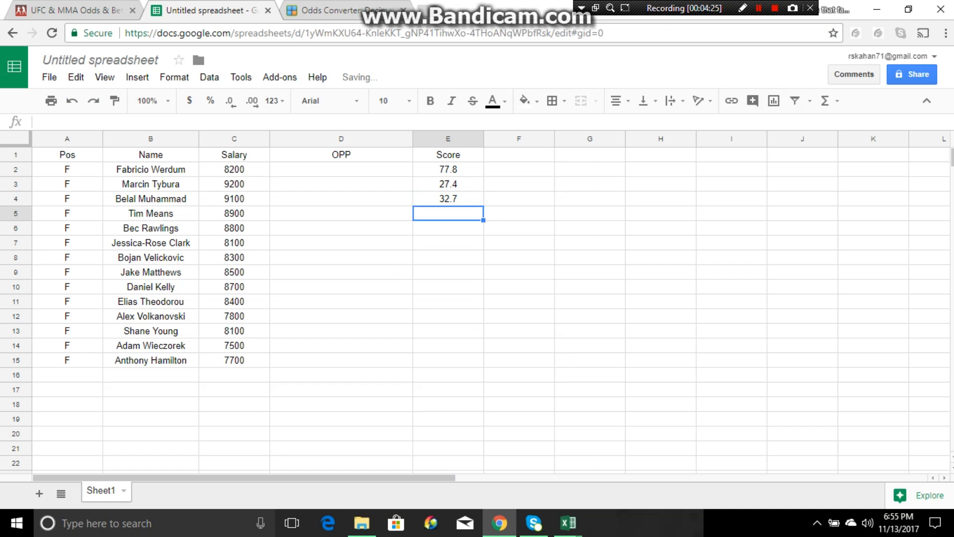
Check Tim Means's line on BestFightOdds and enter -240 as the American odds in the AceOdds converter.
{"action": "left_click", "coordinate": [321, 10]}
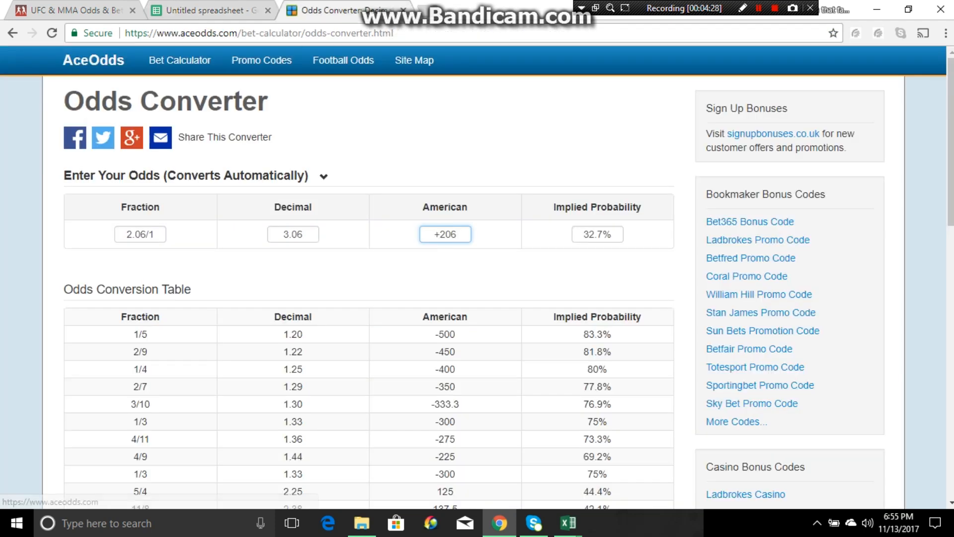
{"action": "left_click", "coordinate": [86, 10]}
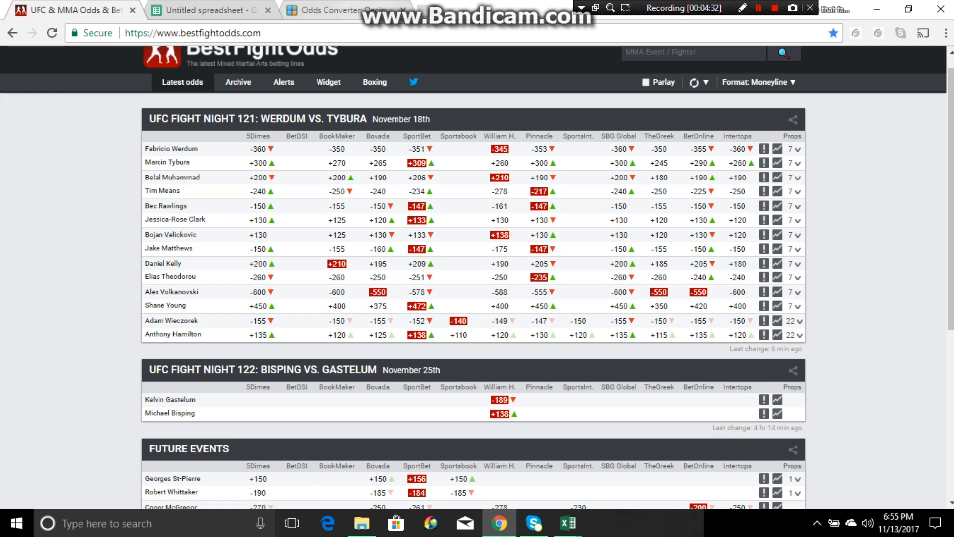
{"action": "left_click", "coordinate": [329, 10]}
{"action": "key", "text": "ctrl+a"}
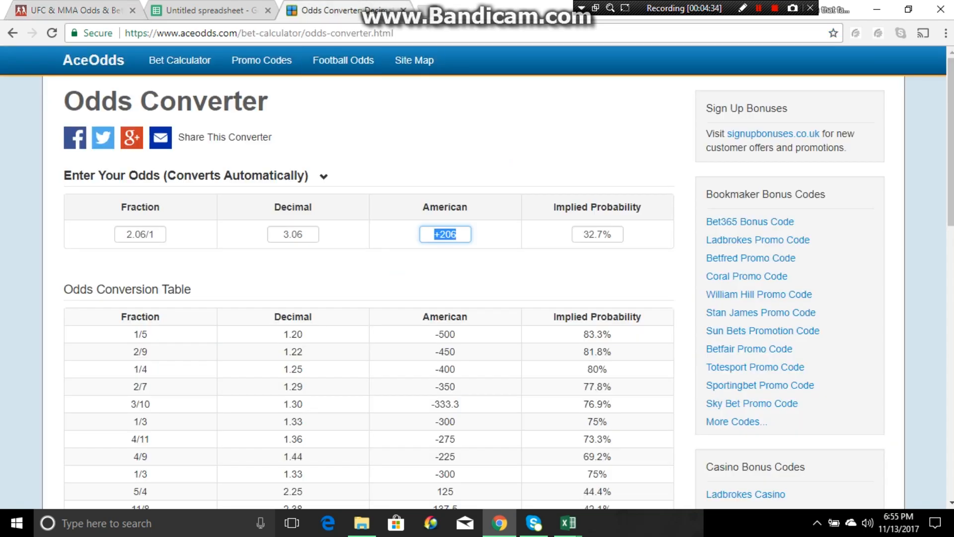
{"action": "type", "text": "-240"}
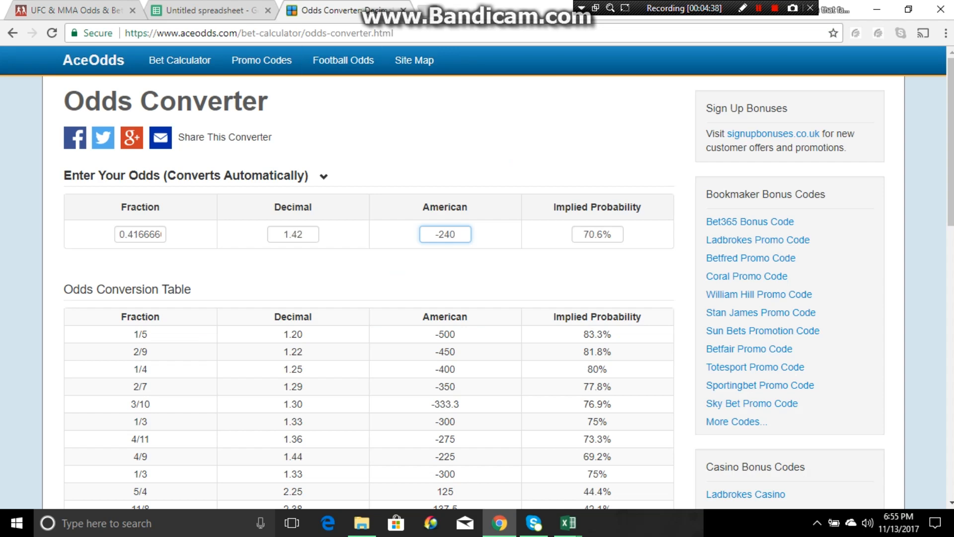
{"action": "left_click", "coordinate": [211, 10]}
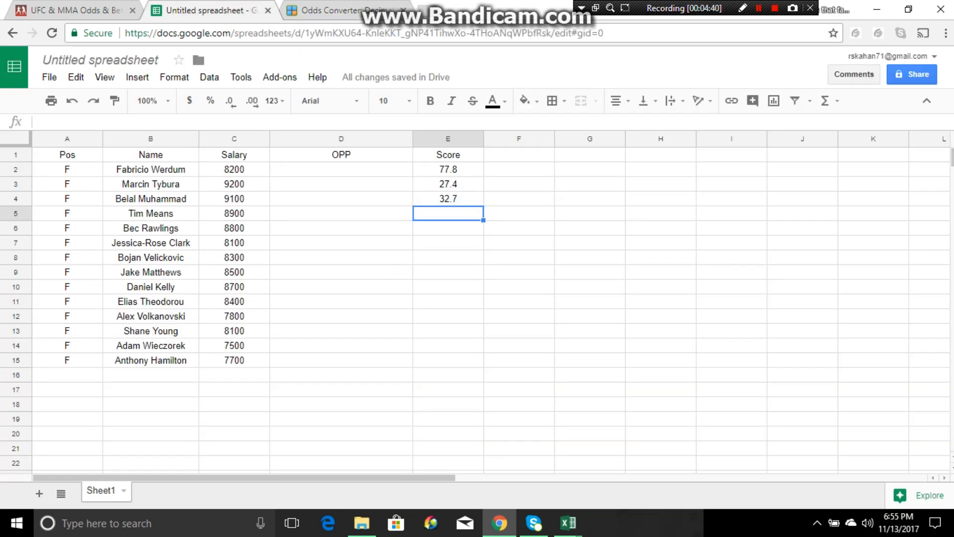
{"action": "type", "text": "70.6"}
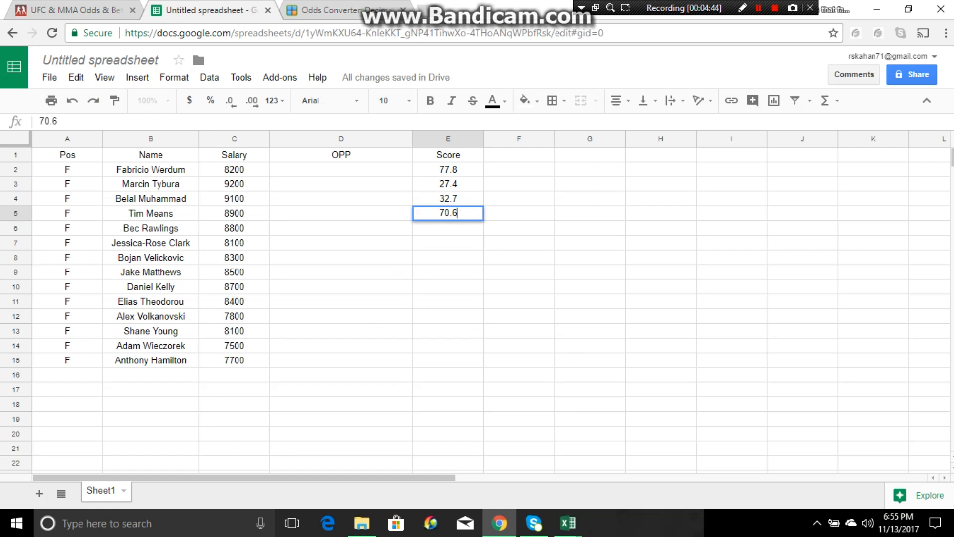
{"action": "key", "text": "Return"}
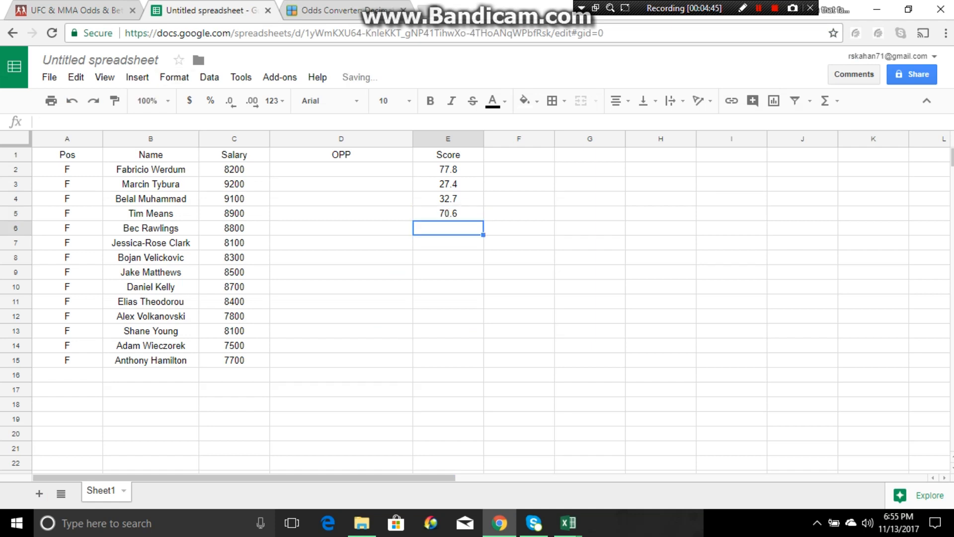
Check Bec Rawlings's line on BestFightOdds and enter -147 as the American odds in the AceOdds converter.
{"action": "left_click", "coordinate": [338, 11]}
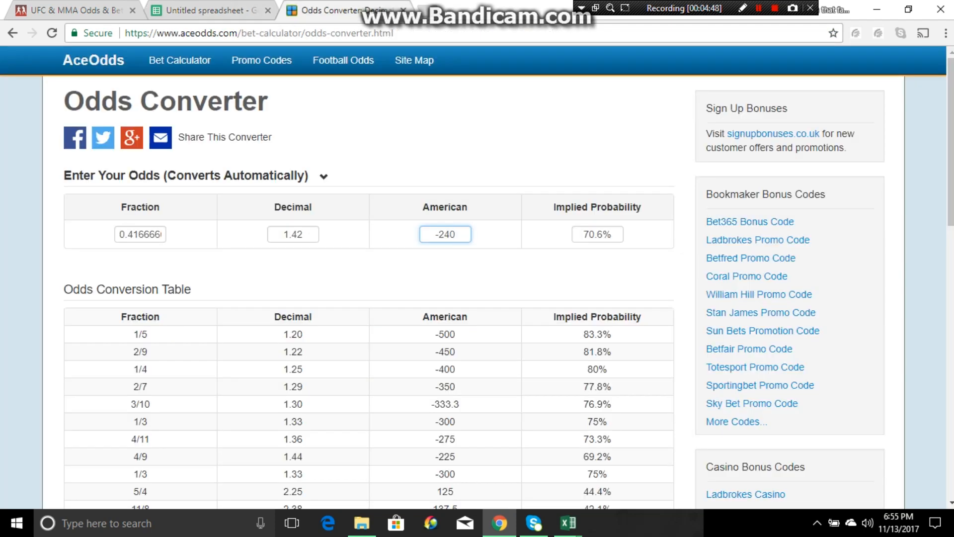
{"action": "left_click", "coordinate": [75, 10]}
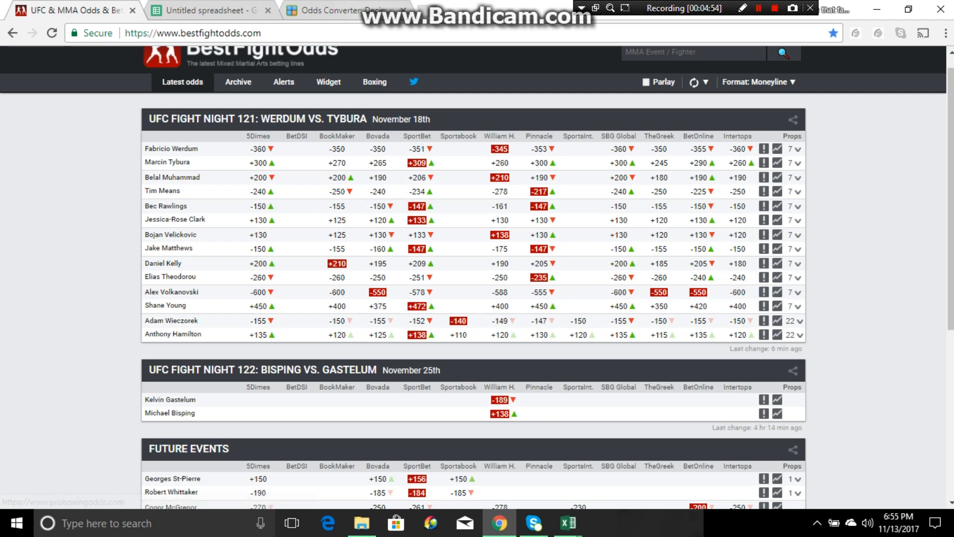
{"action": "left_click", "coordinate": [347, 10]}
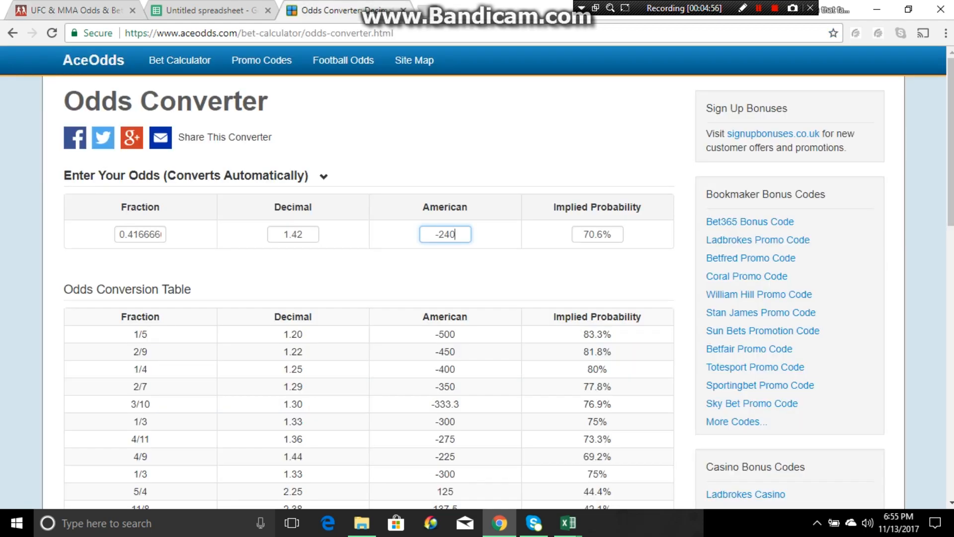
{"action": "key", "text": "BackSpace"}
{"action": "key", "text": "BackSpace"}
{"action": "key", "text": "BackSpace"}
{"action": "key", "text": "BackSpace"}
{"action": "type", "text": "-147"}
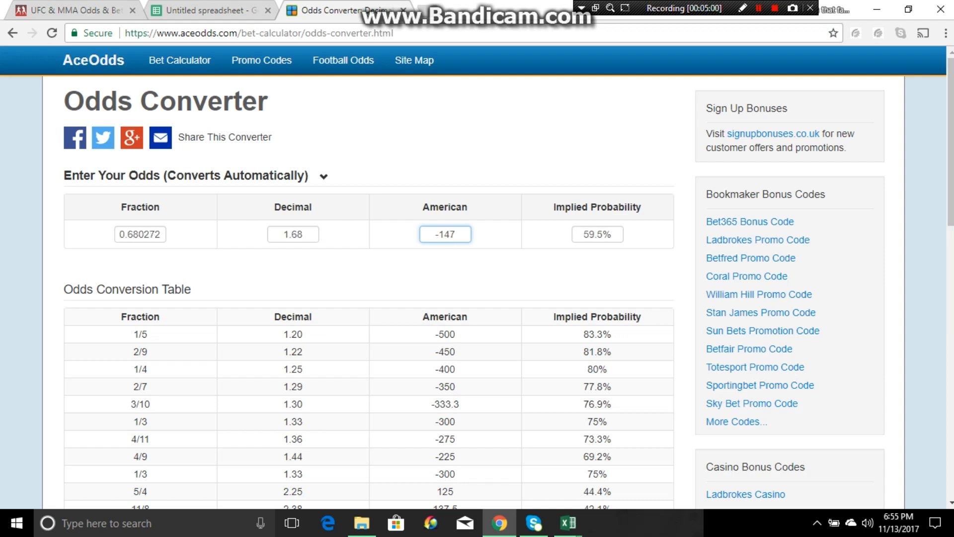
Enter 59.5 as Bec Rawlings's Score in cell E6 of the spreadsheet.
{"action": "key", "text": "ctrl+shift+Tab"}
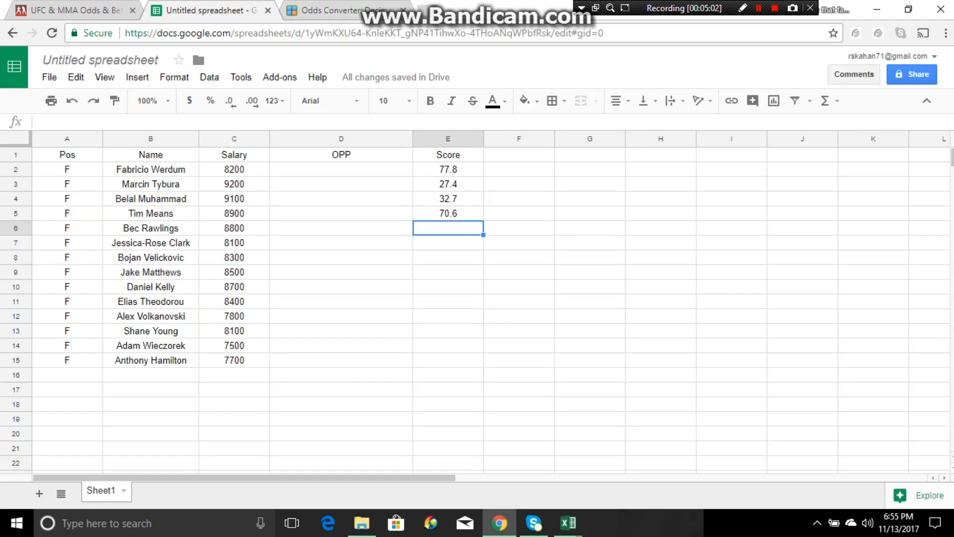
{"action": "type", "text": "59.5"}
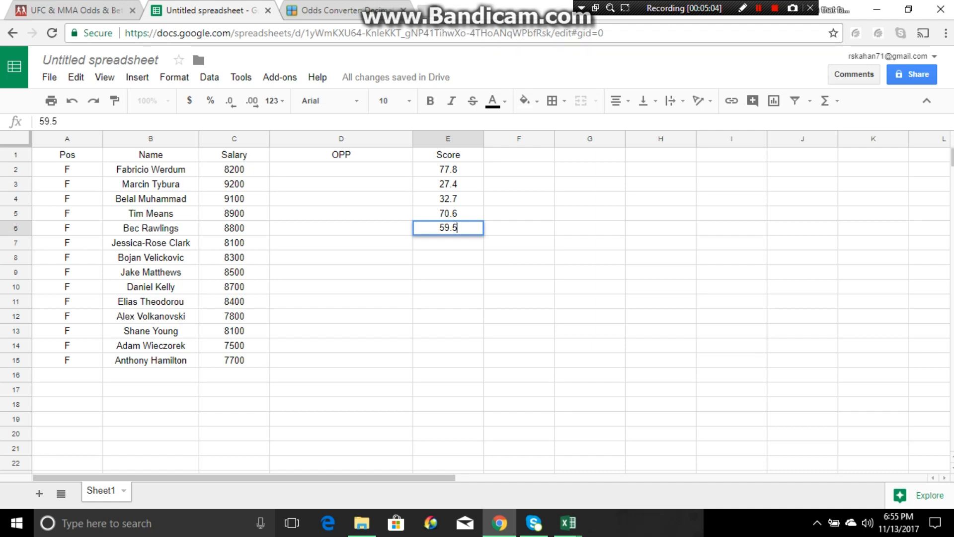
{"action": "key", "text": "Return"}
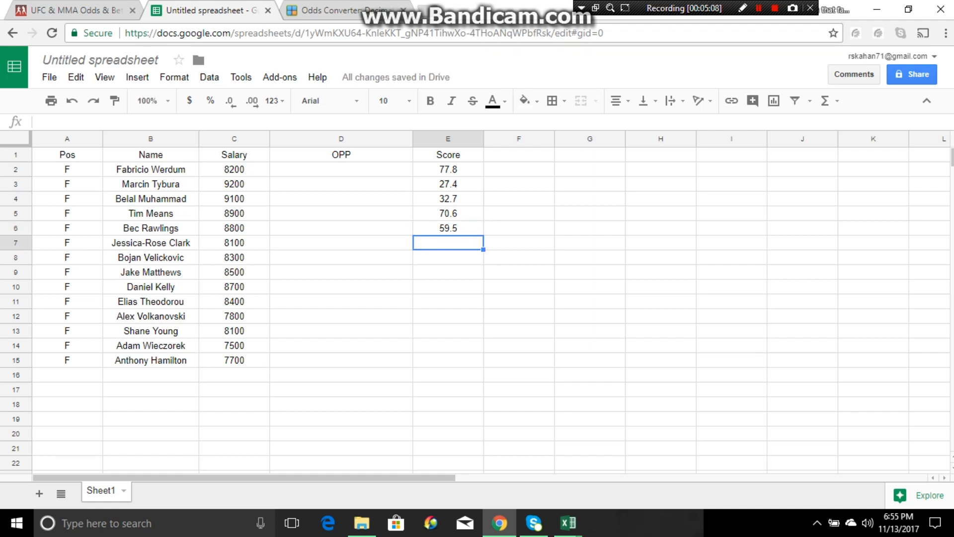
Enter the Scores 60, 32, 95 and 33 in cells E7 to E10, for Jessica-Rose Clark through Daniel Kelly.
{"action": "type", "text": "60"}
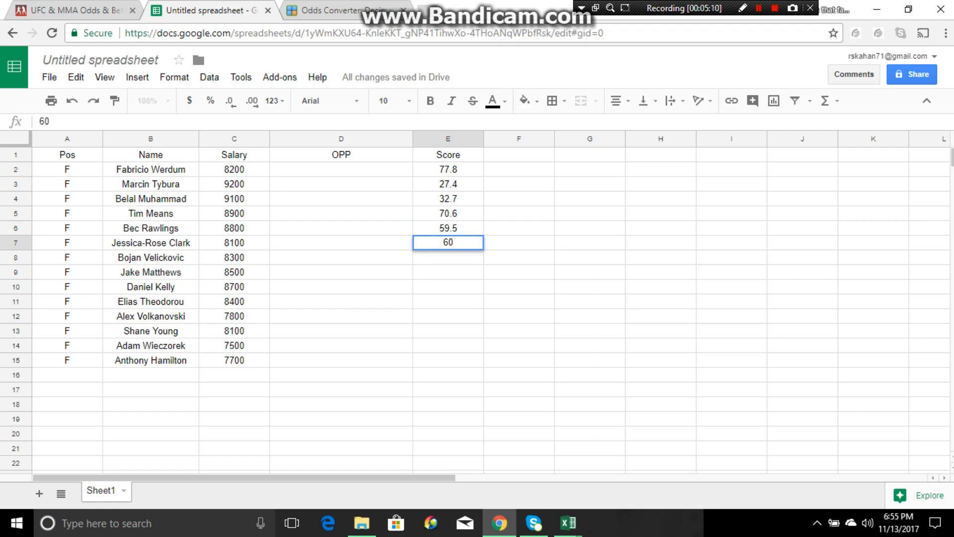
{"action": "key", "text": "Return"}
{"action": "type", "text": "32"}
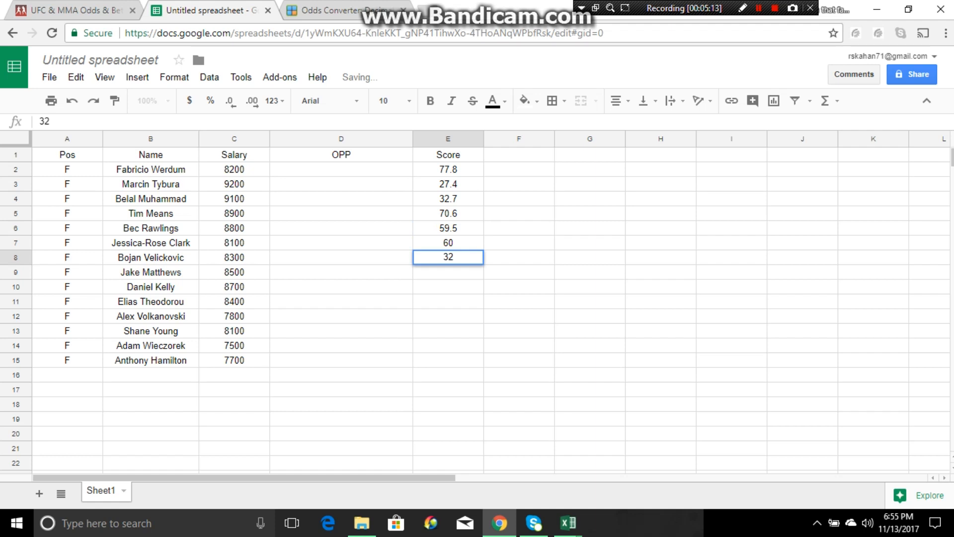
{"action": "key", "text": "Return"}
{"action": "type", "text": "95"}
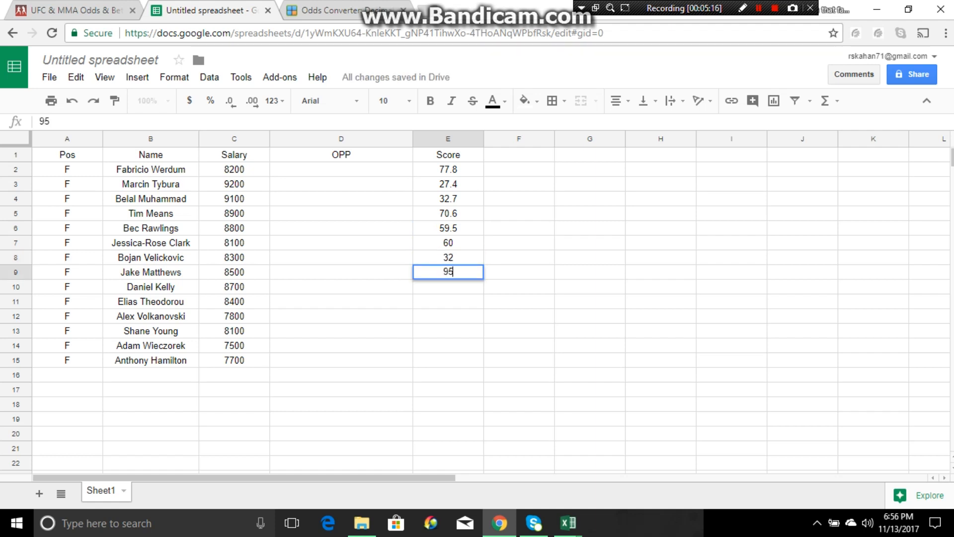
{"action": "key", "text": "Return"}
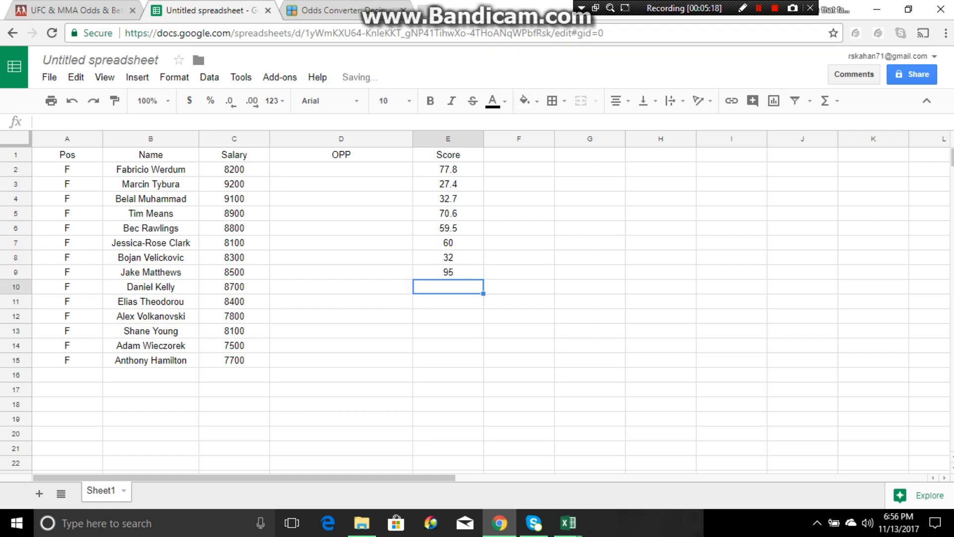
{"action": "type", "text": "33"}
{"action": "key", "text": "Return"}
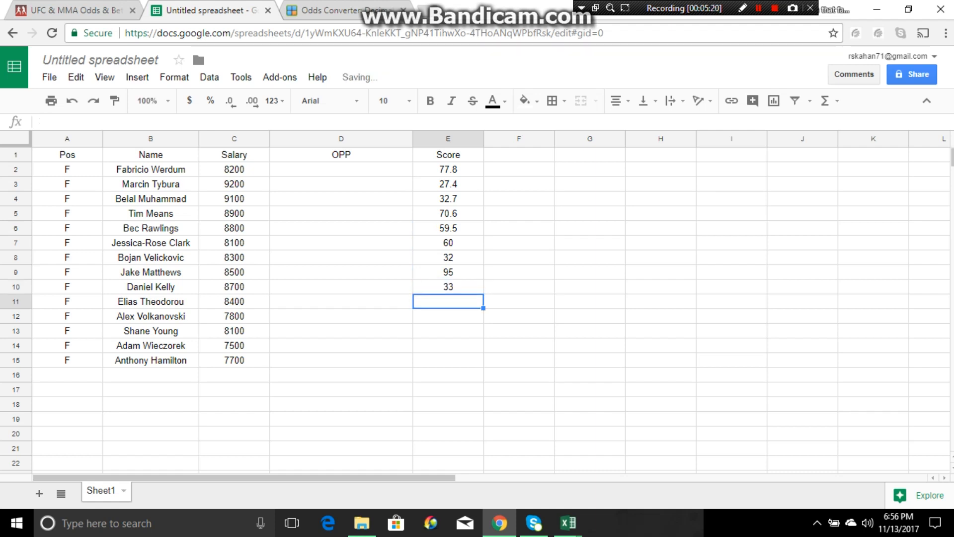
Enter the Scores 352, 59, 77, 81 and 55 in cells E11 to E15, for Elias Theodorou through Anthony Hamilton.
{"action": "type", "text": "352"}
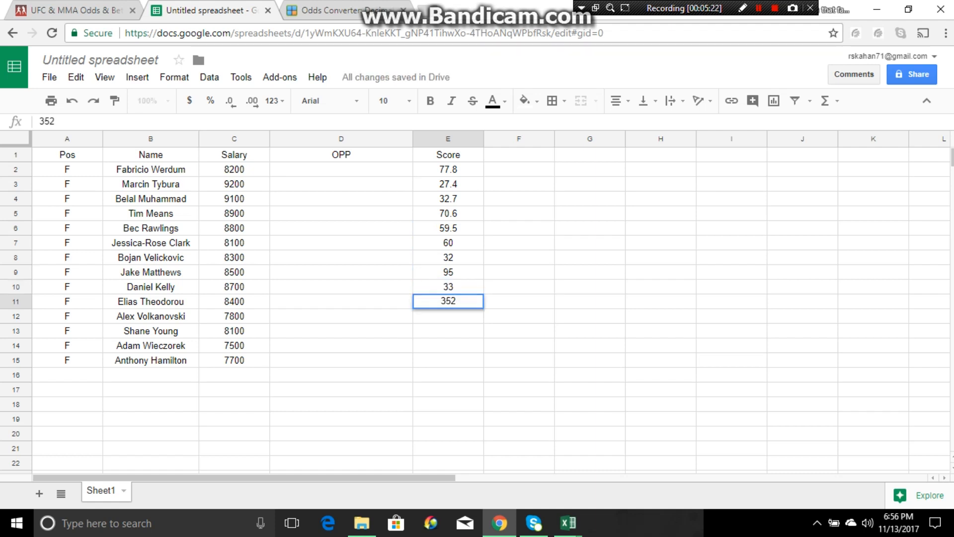
{"action": "key", "text": "Return"}
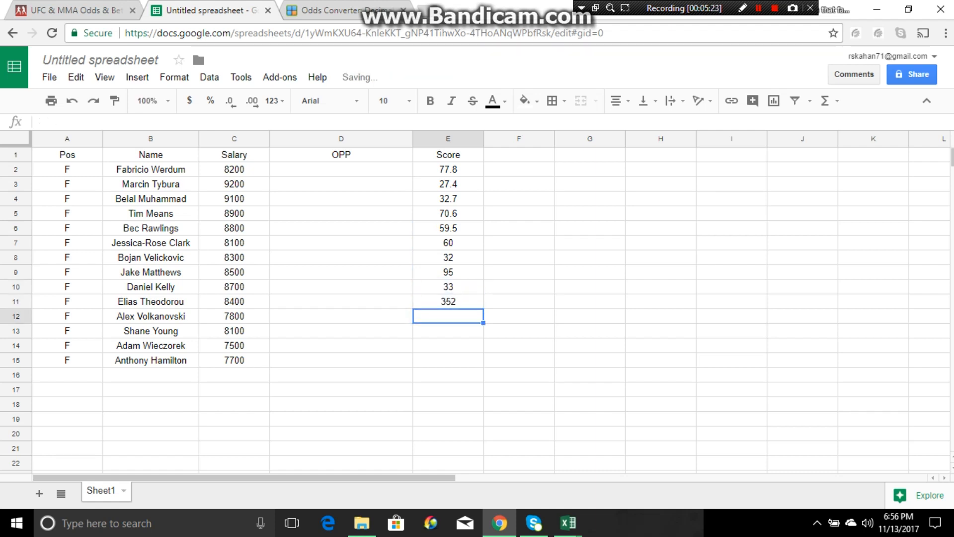
{"action": "type", "text": "59"}
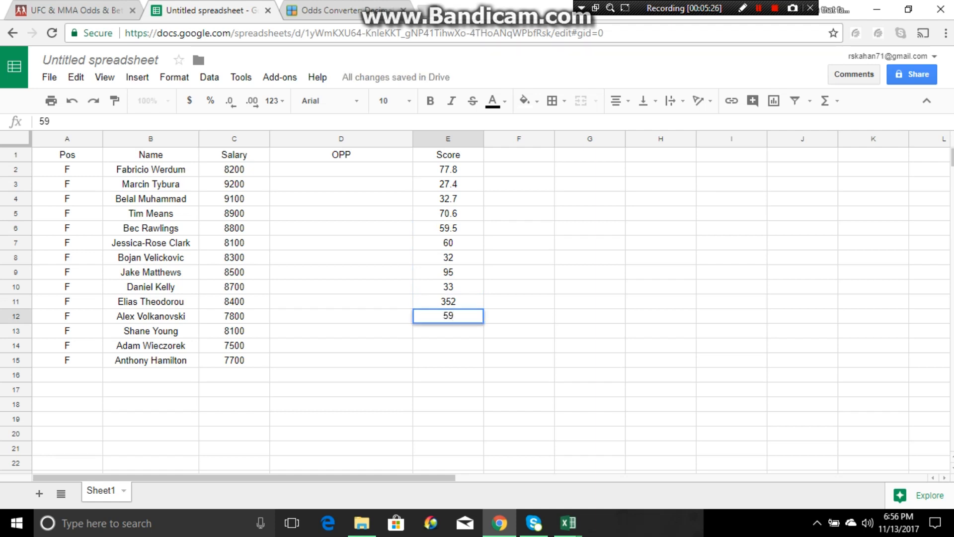
{"action": "key", "text": "Return"}
{"action": "type", "text": "77"}
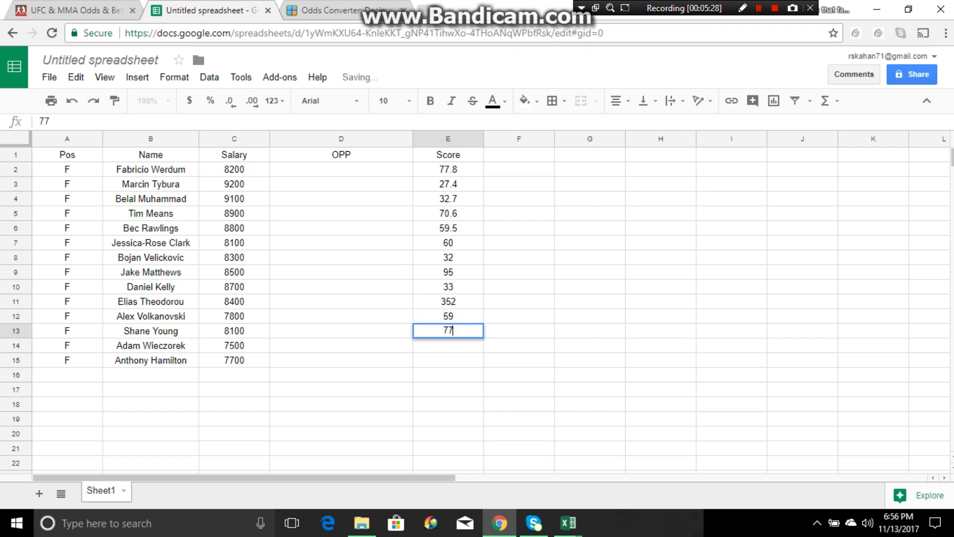
{"action": "key", "text": "Return"}
{"action": "type", "text": "81"}
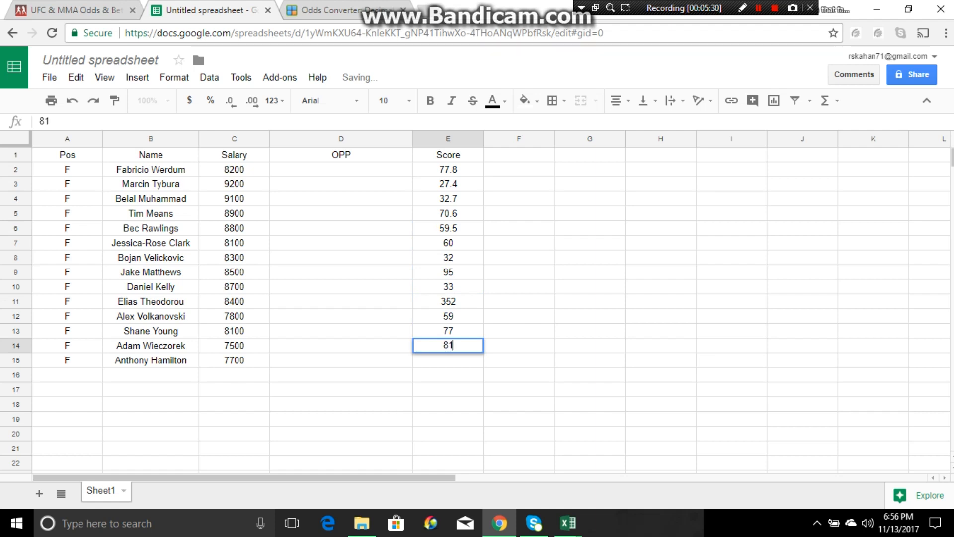
{"action": "key", "text": "Return"}
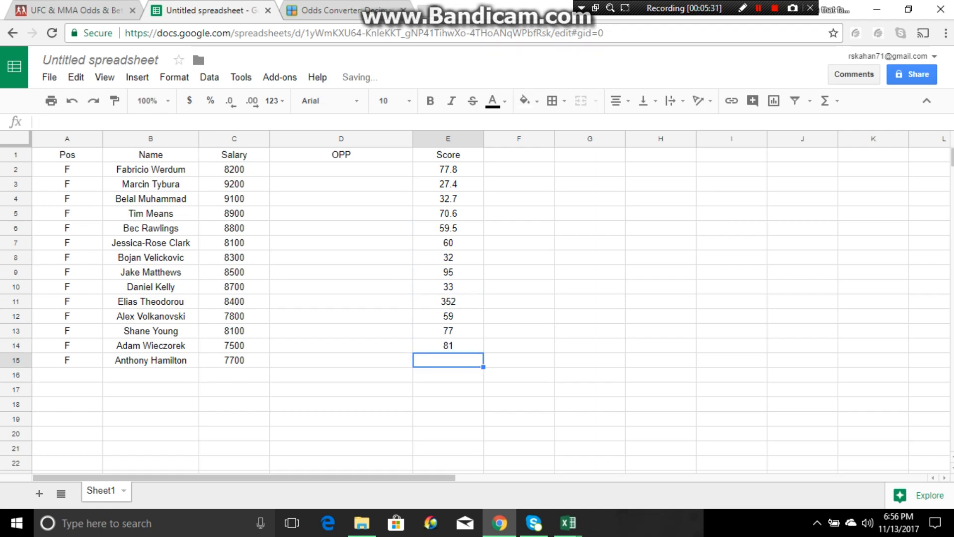
{"action": "type", "text": "55"}
{"action": "left_click", "coordinate": [590, 331]}
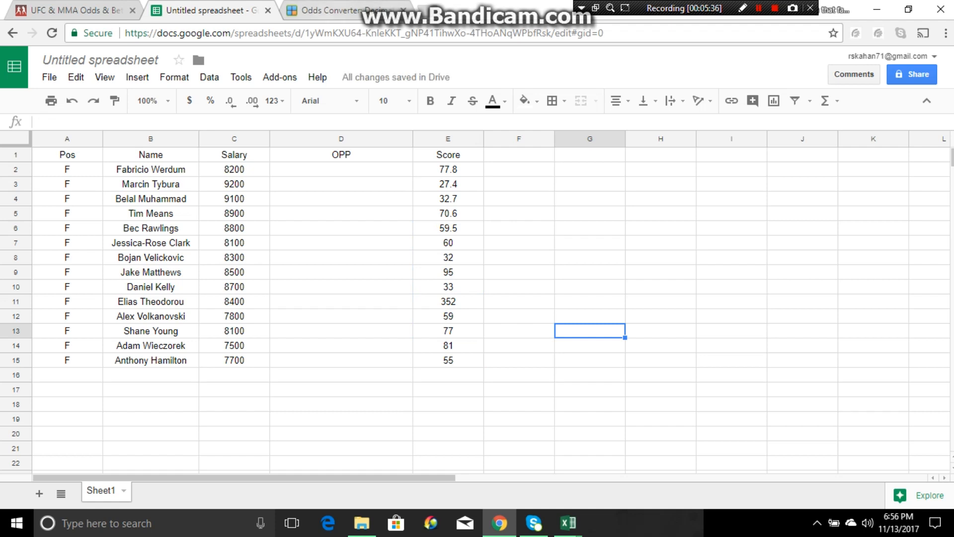
{"action": "key", "text": "ctrl+Tab"}
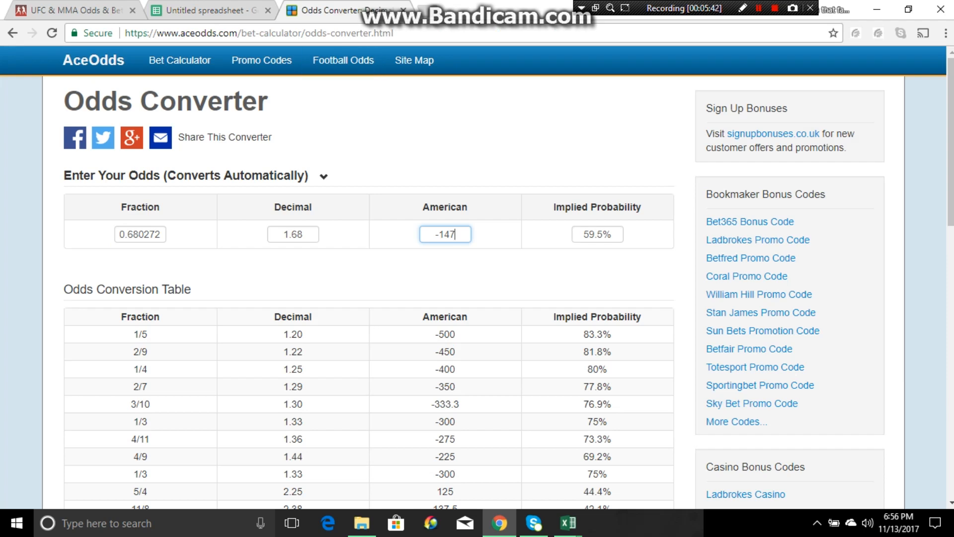
{"action": "key", "text": "ctrl+shift+Tab"}
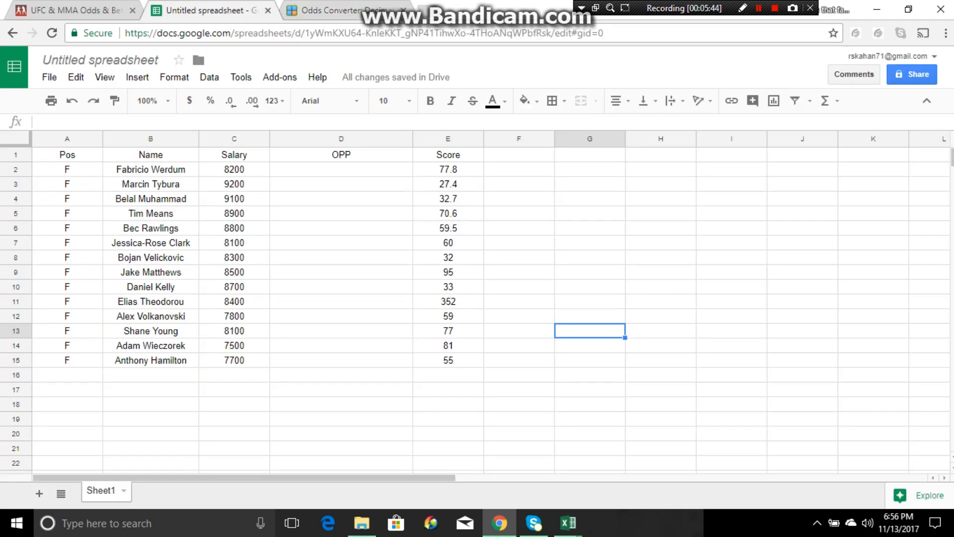
{"action": "left_click", "coordinate": [448, 228]}
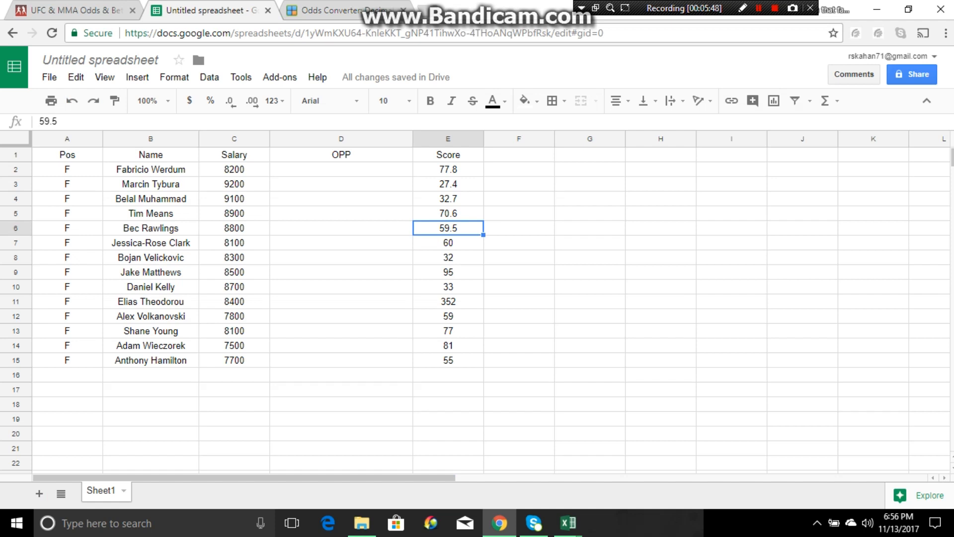
Add the column headers IN in cell F1 and F in cell G1.
{"action": "left_click", "coordinate": [519, 154]}
{"action": "type", "text": "IN"}
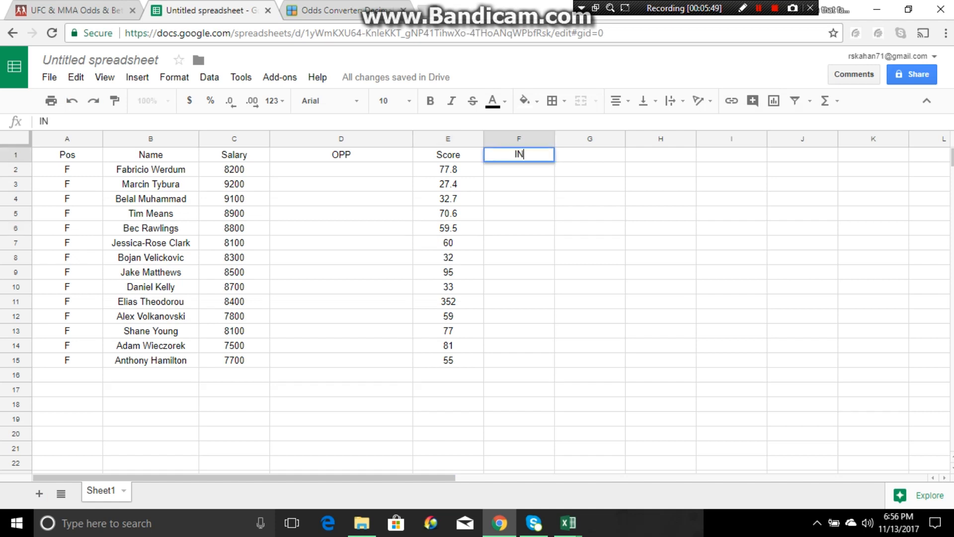
{"action": "key", "text": "Return"}
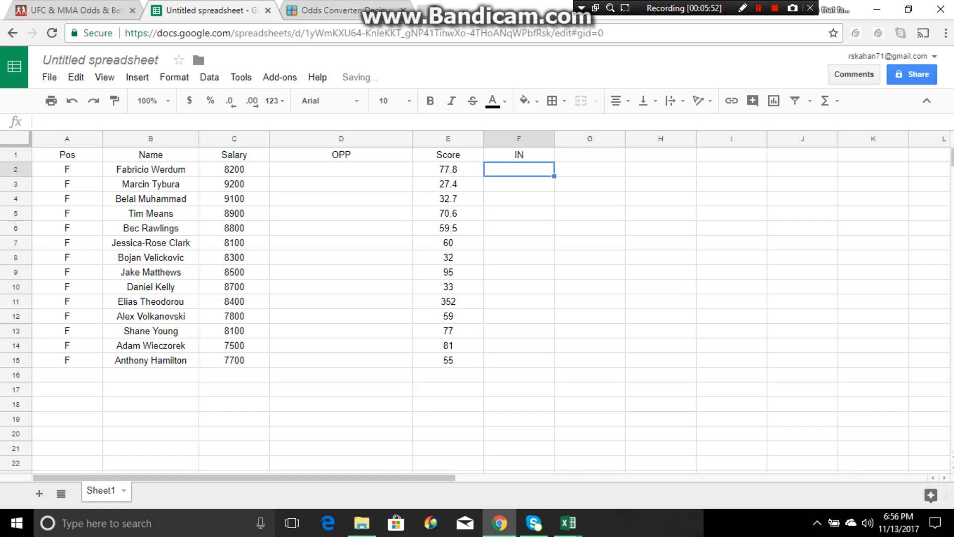
{"action": "left_click", "coordinate": [590, 155]}
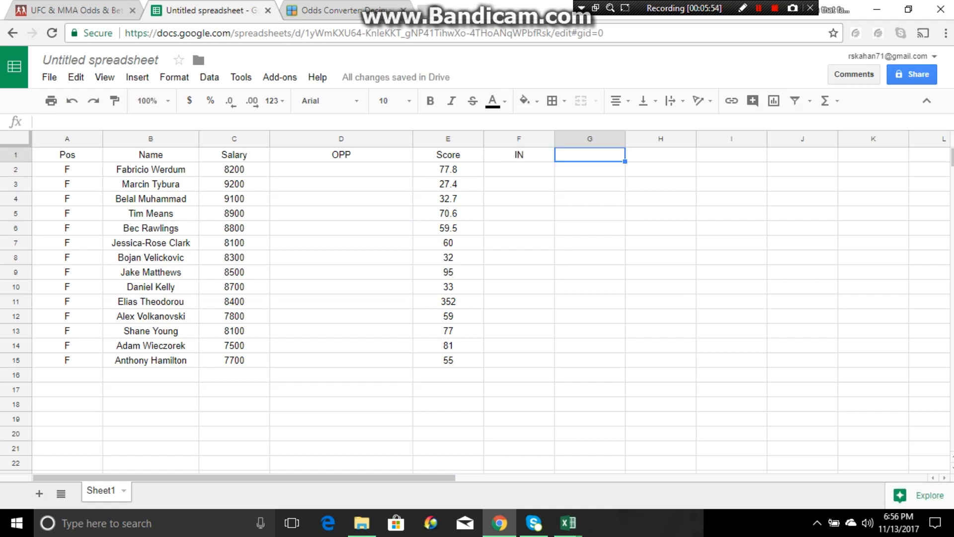
{"action": "type", "text": "F"}
{"action": "key", "text": "Return"}
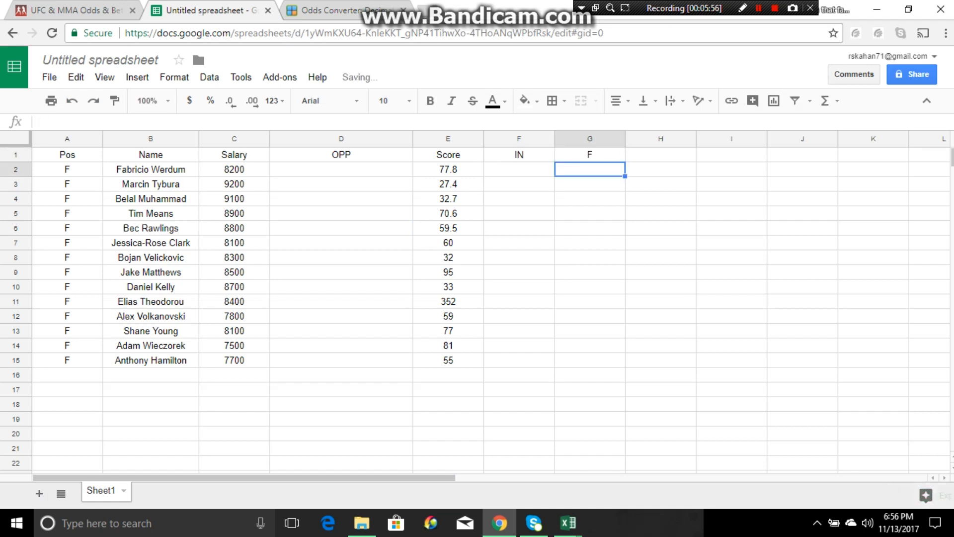
{"action": "type", "text": "=if"}
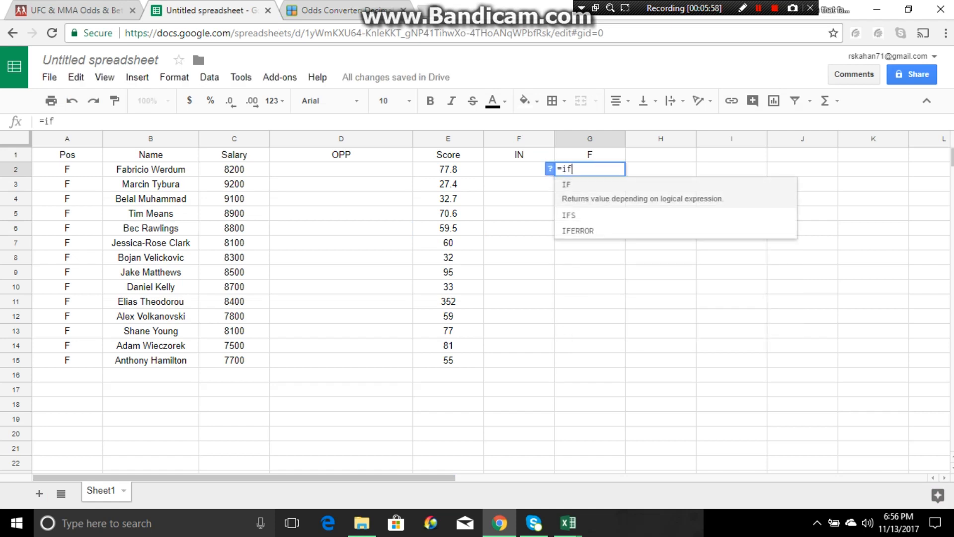
{"action": "left_click", "coordinate": [67, 169]}
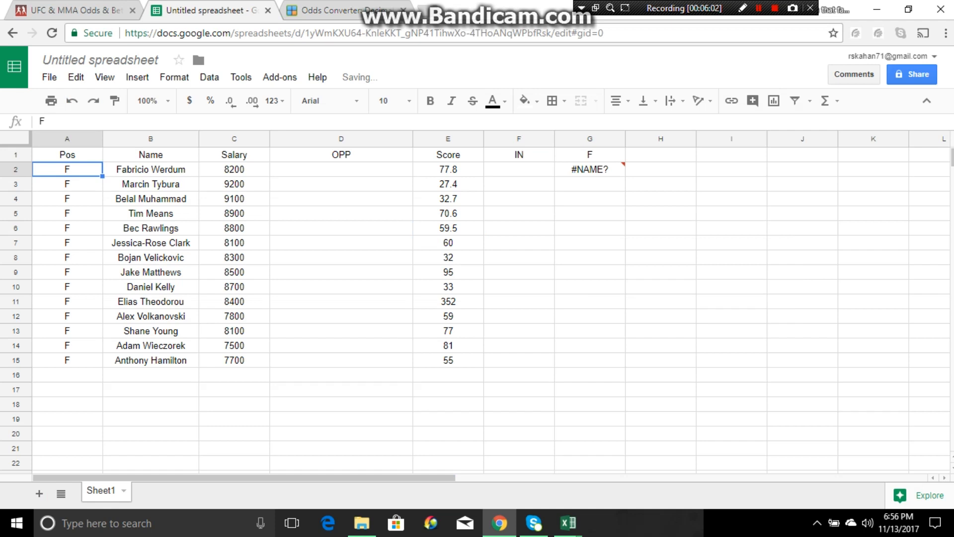
{"action": "left_click", "coordinate": [590, 170]}
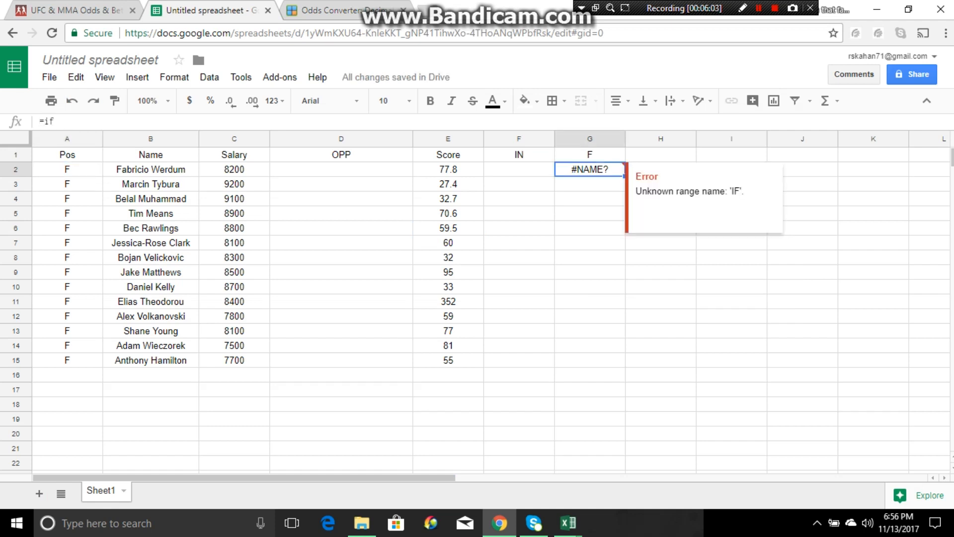
{"action": "key", "text": "Delete"}
Enter the formula =IF(A2="F",1*F2,"") in cell G2 and copy it down through G15.
{"action": "type", "text": "=if"}
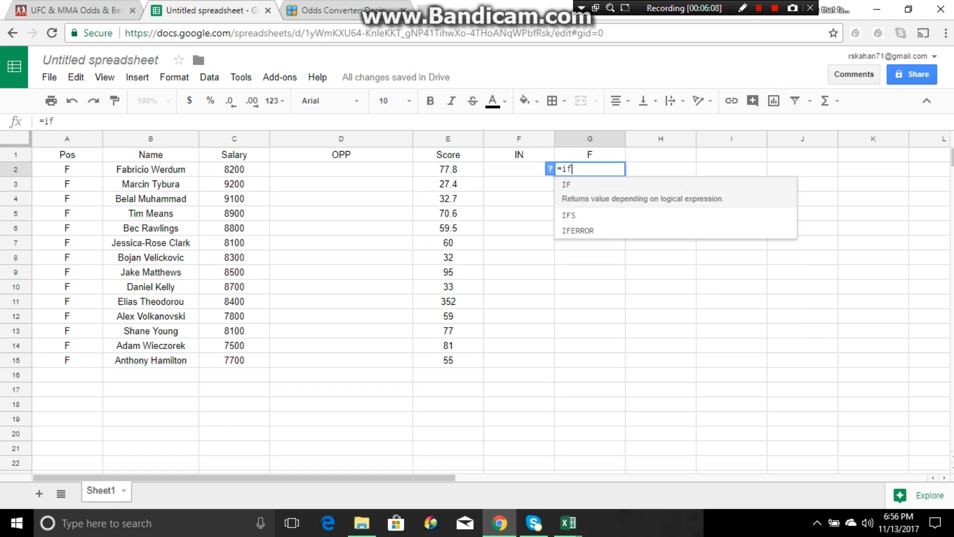
{"action": "key", "text": "Tab"}
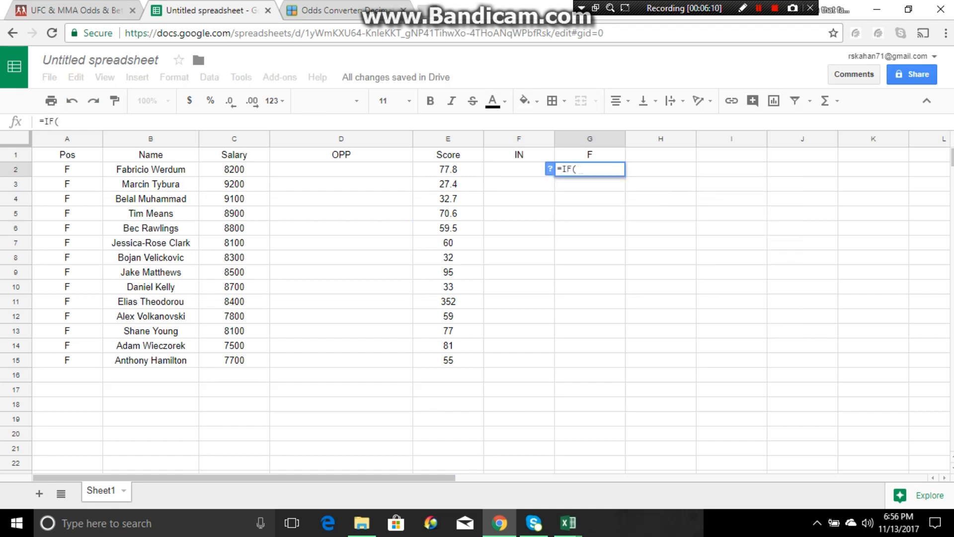
{"action": "left_click", "coordinate": [67, 170]}
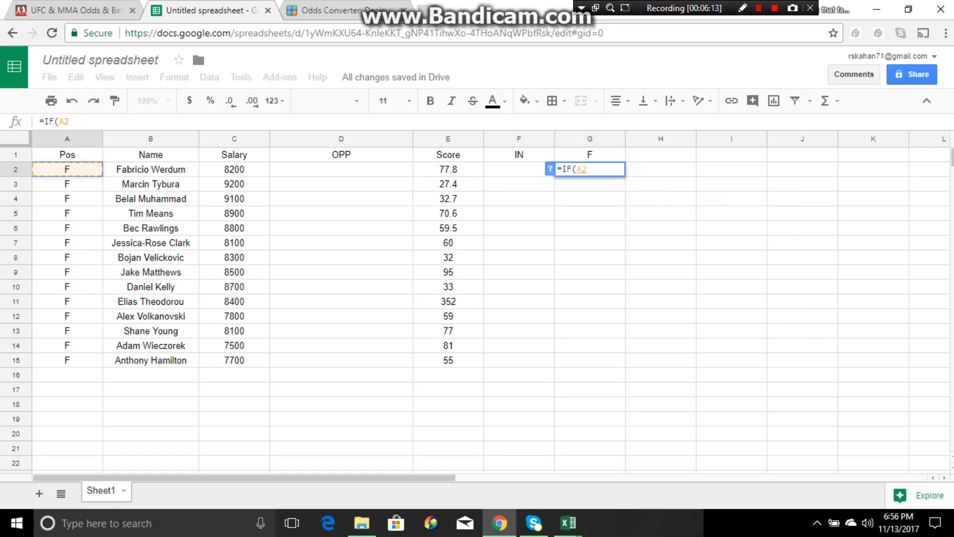
{"action": "type", "text": "=\"F"}
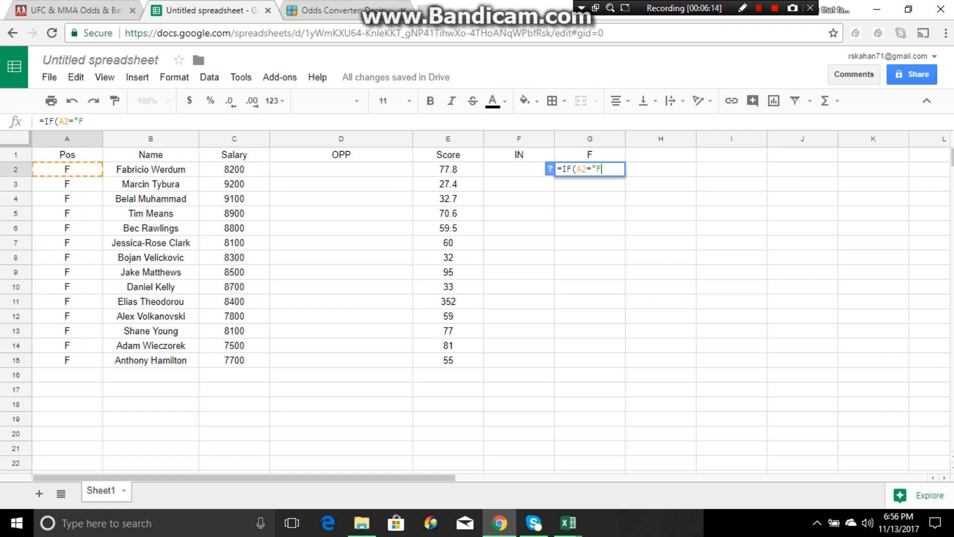
{"action": "type", "text": "\",1*"}
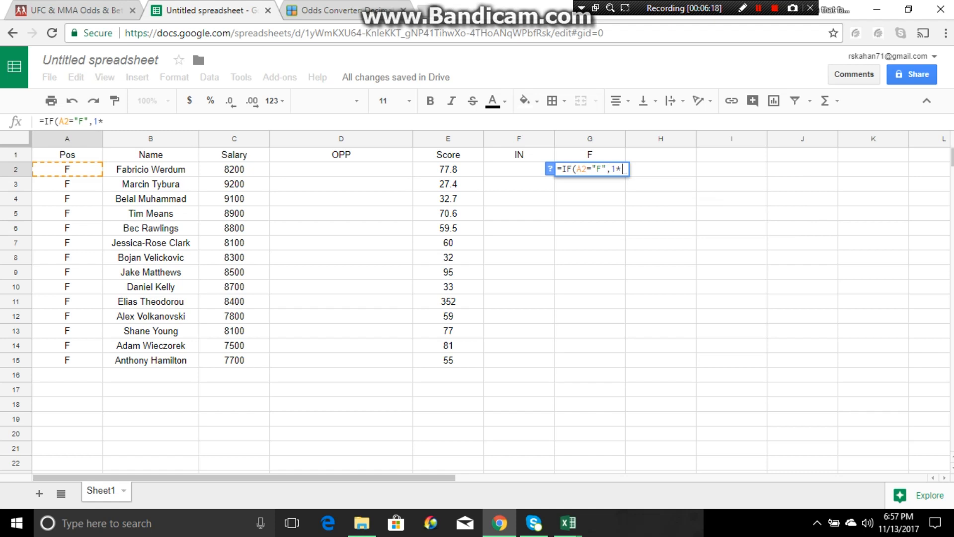
{"action": "key", "text": "Left"}
{"action": "type", "text": ","}
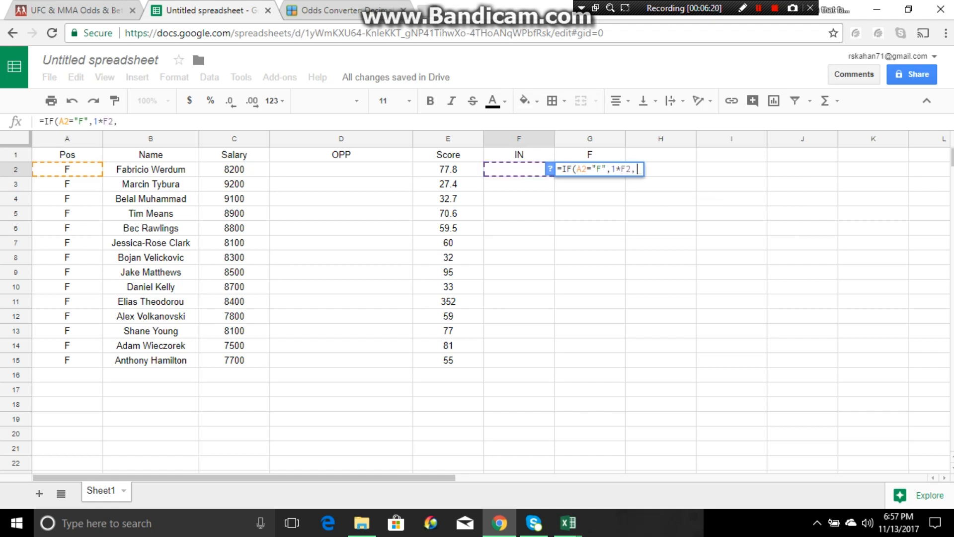
{"action": "type", "text": "\"\")"}
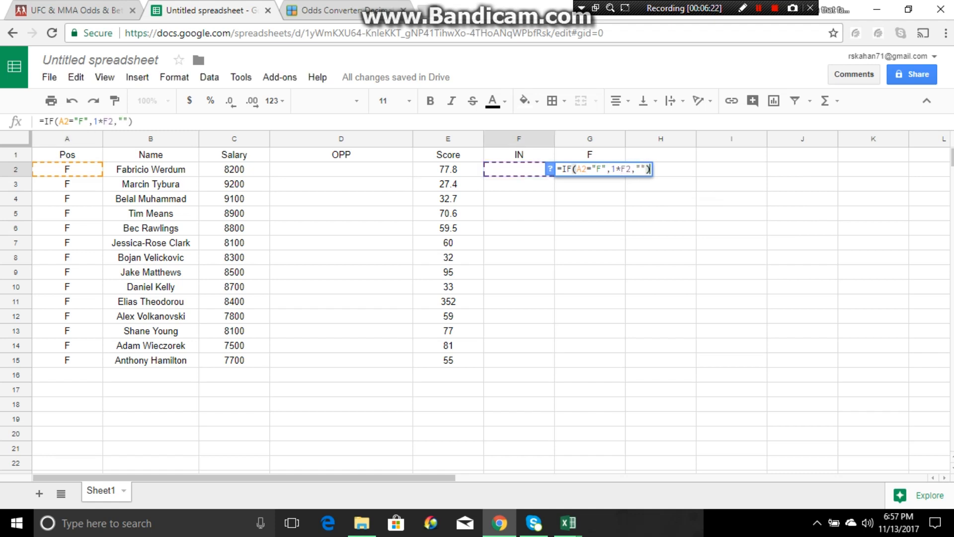
{"action": "key", "text": "Return"}
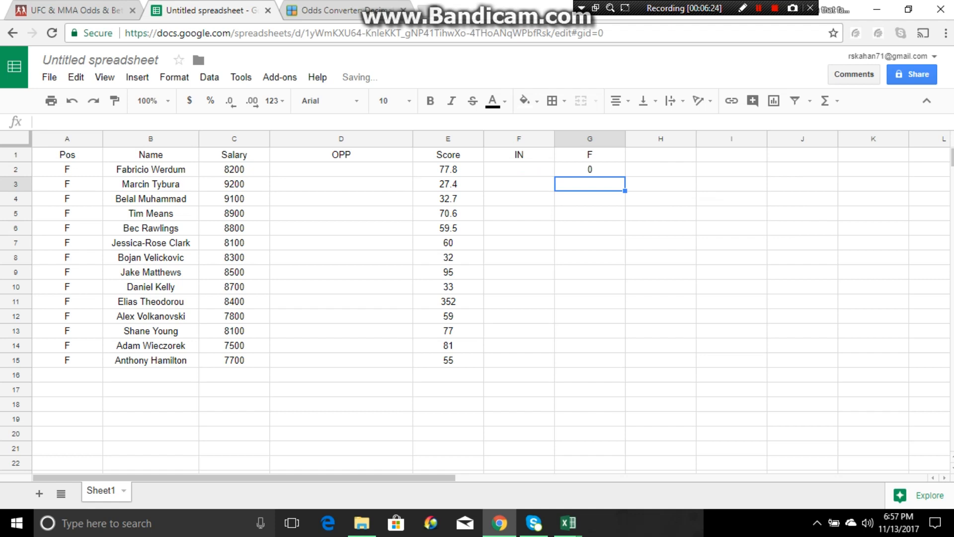
{"action": "left_click", "coordinate": [589, 170]}
{"action": "left_click_drag", "start_coordinate": [625, 176], "coordinate": [622, 364]}
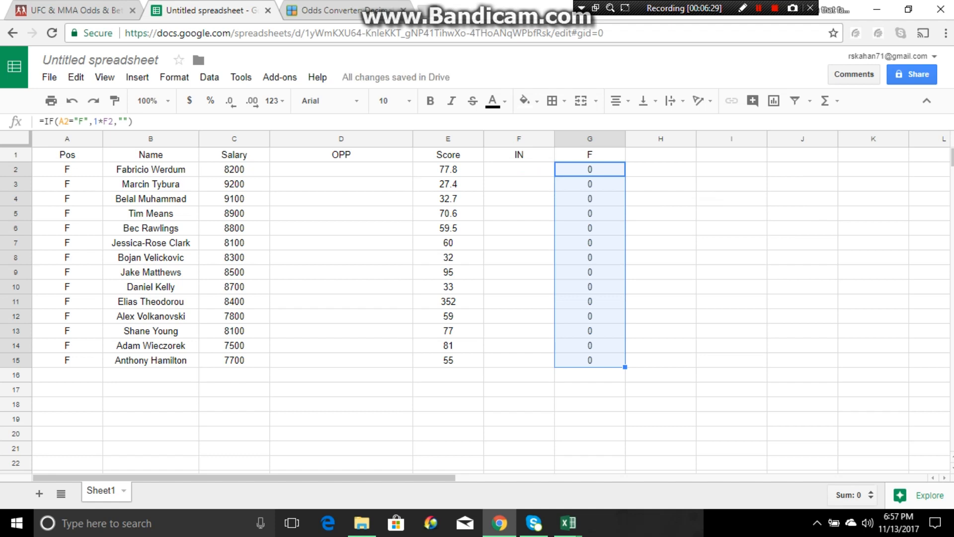
Enter the label SALARY in cell I1 and the value 50000 beside it in J1.
{"action": "left_click", "coordinate": [731, 155]}
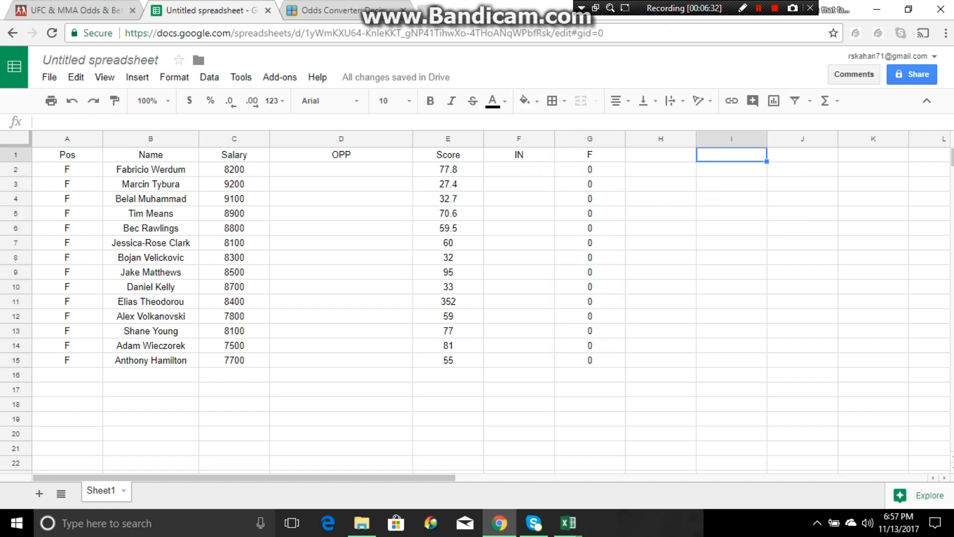
{"action": "type", "text": "SALA"}
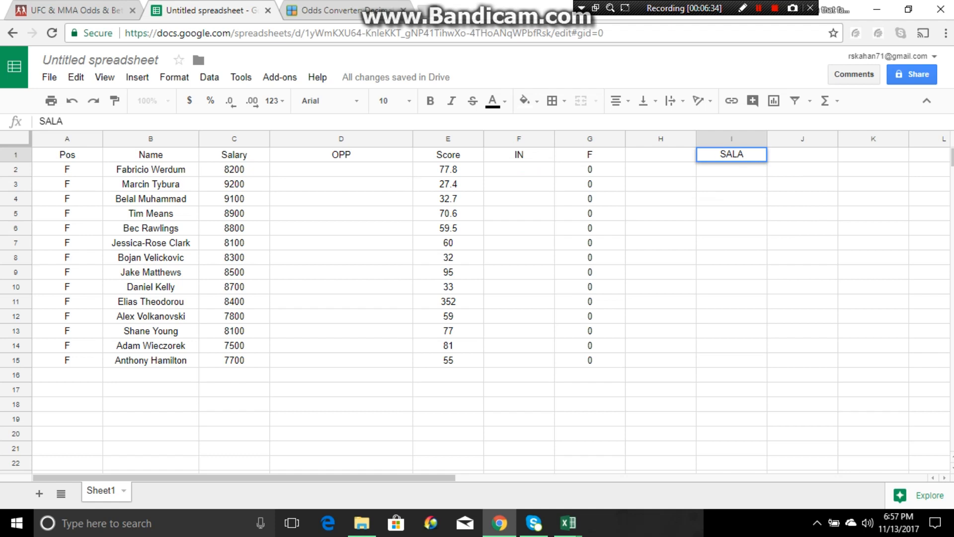
{"action": "type", "text": "RY"}
{"action": "key", "text": "Tab"}
{"action": "type", "text": "50000"}
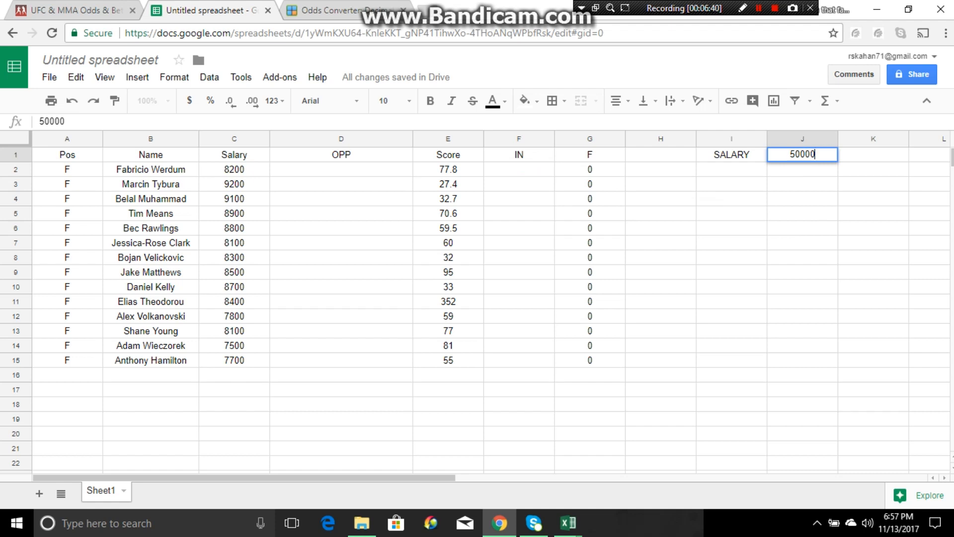
{"action": "key", "text": "Return"}
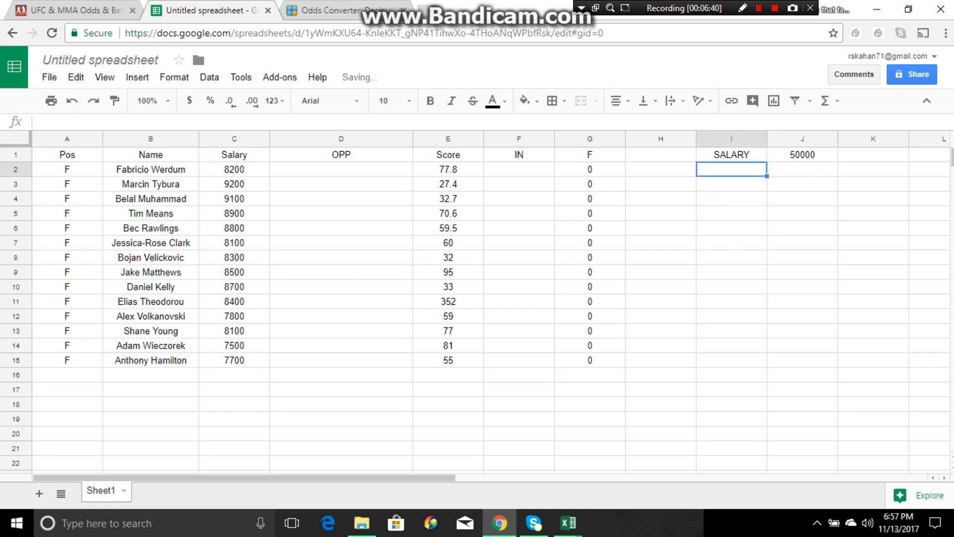
Enter the label points in cell I2 and the formula =SUMPRODUCT(F2:F15,E2:E15) beside it in J2.
{"action": "type", "text": "points"}
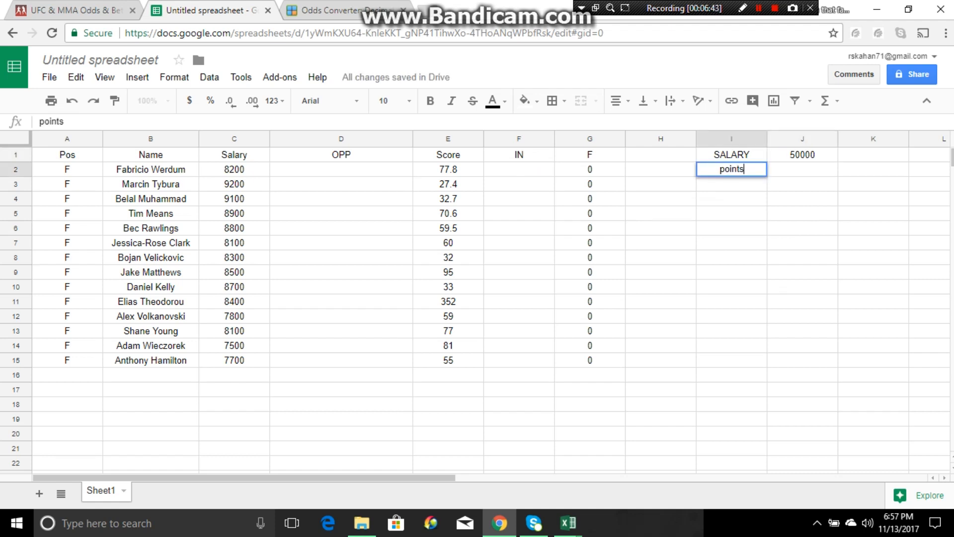
{"action": "key", "text": "Tab"}
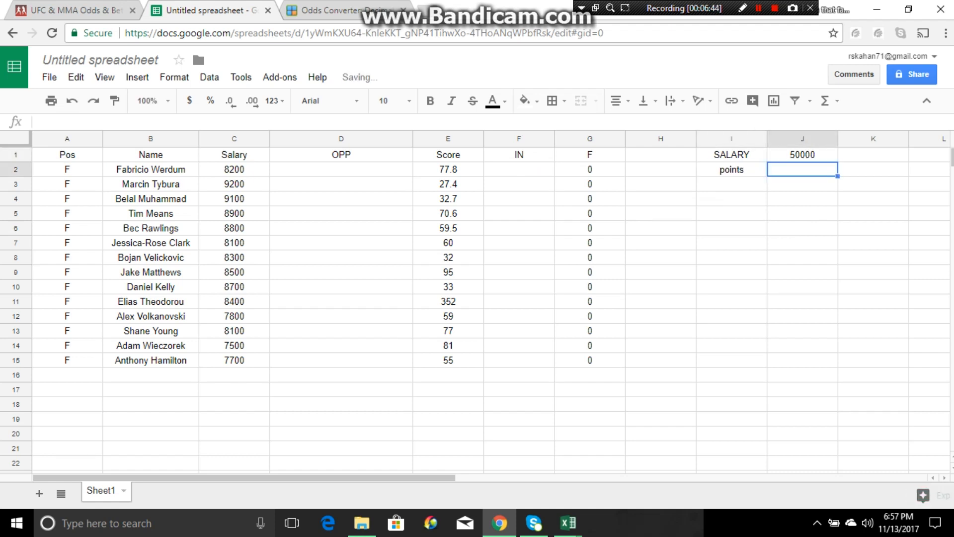
{"action": "type", "text": "=sumpro"}
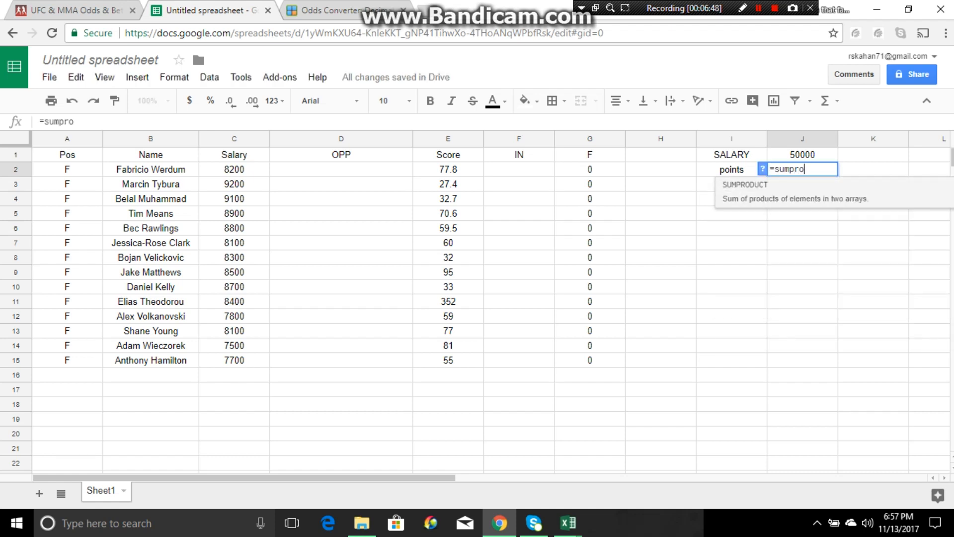
{"action": "key", "text": "Tab"}
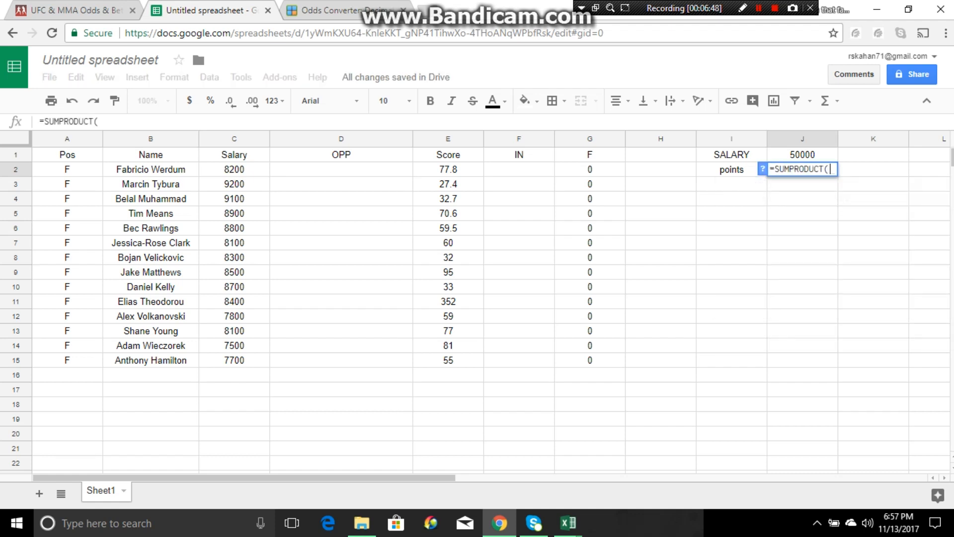
{"action": "left_click_drag", "start_coordinate": [519, 169], "coordinate": [518, 361]}
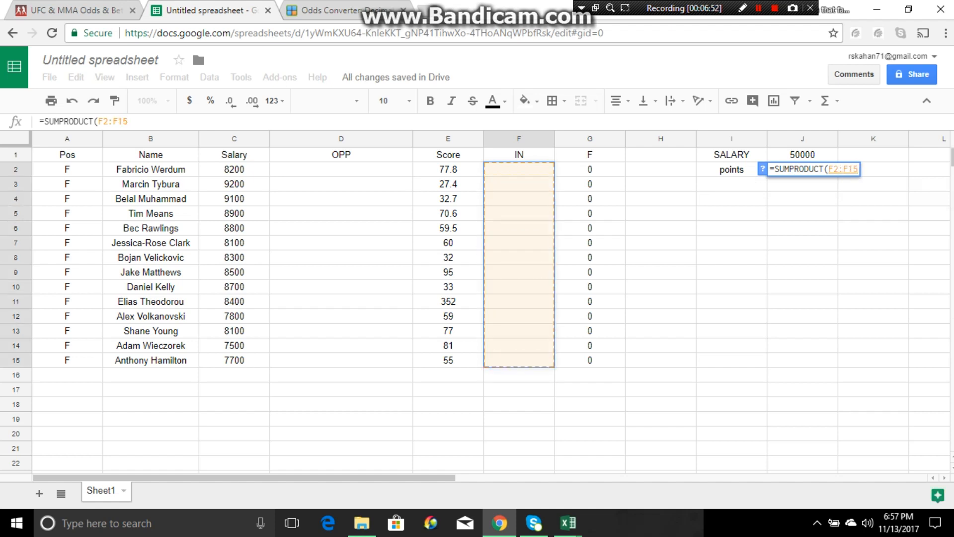
{"action": "type", "text": ","}
{"action": "left_click", "coordinate": [448, 169]}
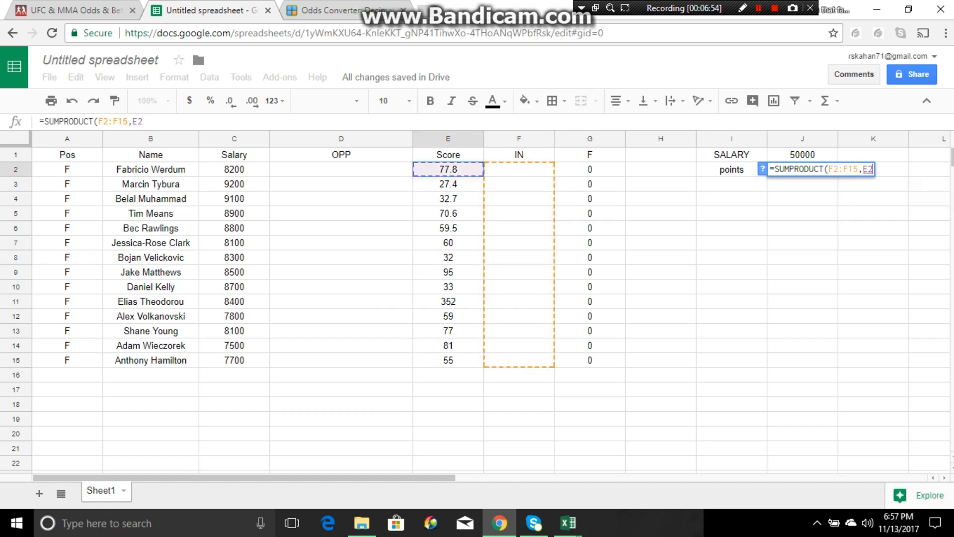
{"action": "left_click_drag", "start_coordinate": [448, 169], "coordinate": [448, 361]}
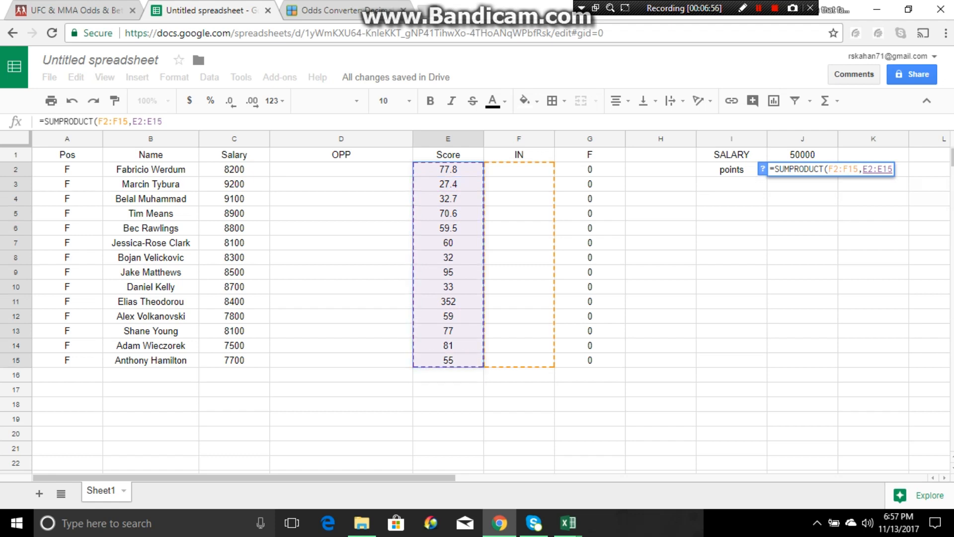
{"action": "key", "text": "Return"}
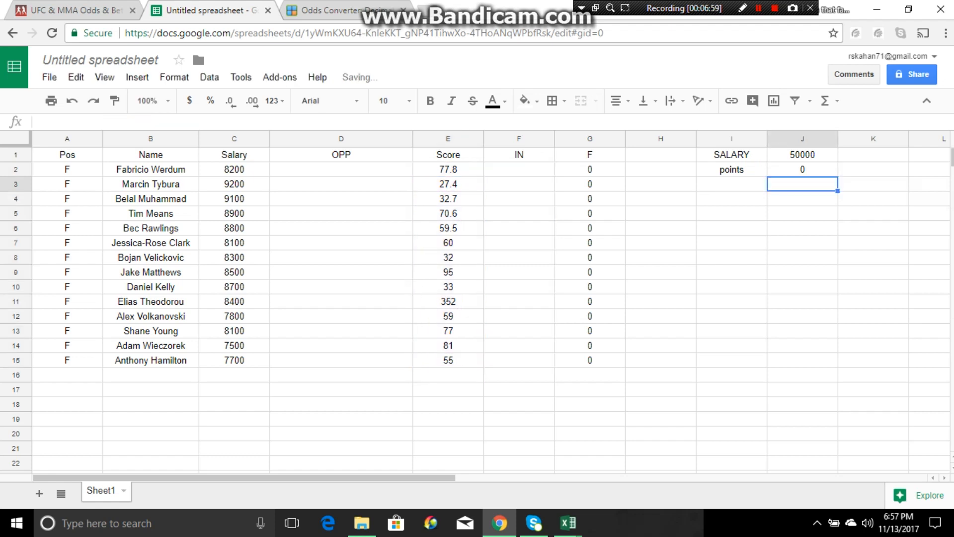
Enter the formula =SUMPRODUCT(C2:C15,F2:F15) in cell K1 to total the salaries of the selected fighters.
{"action": "left_click", "coordinate": [873, 154]}
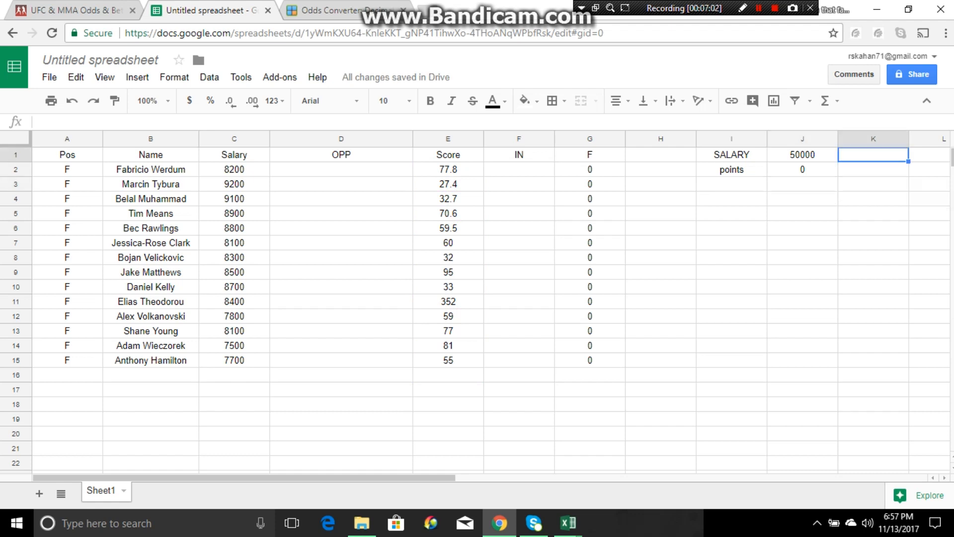
{"action": "type", "text": "=sumpro"}
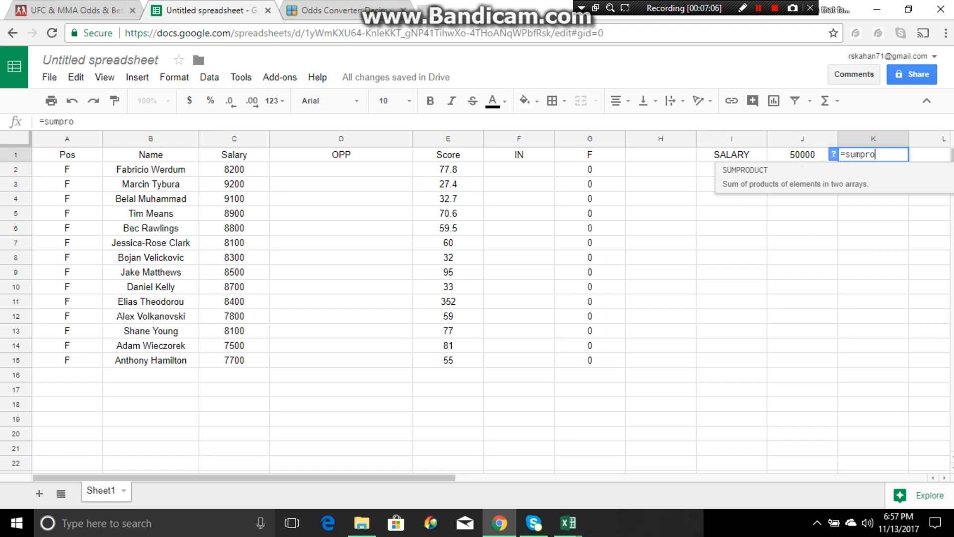
{"action": "key", "text": "Tab"}
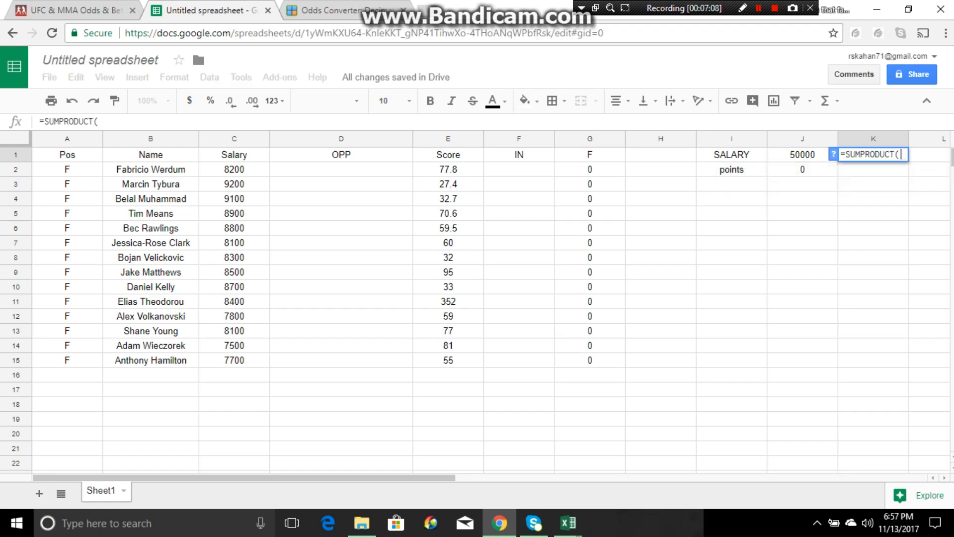
{"action": "left_click_drag", "start_coordinate": [234, 169], "coordinate": [235, 360]}
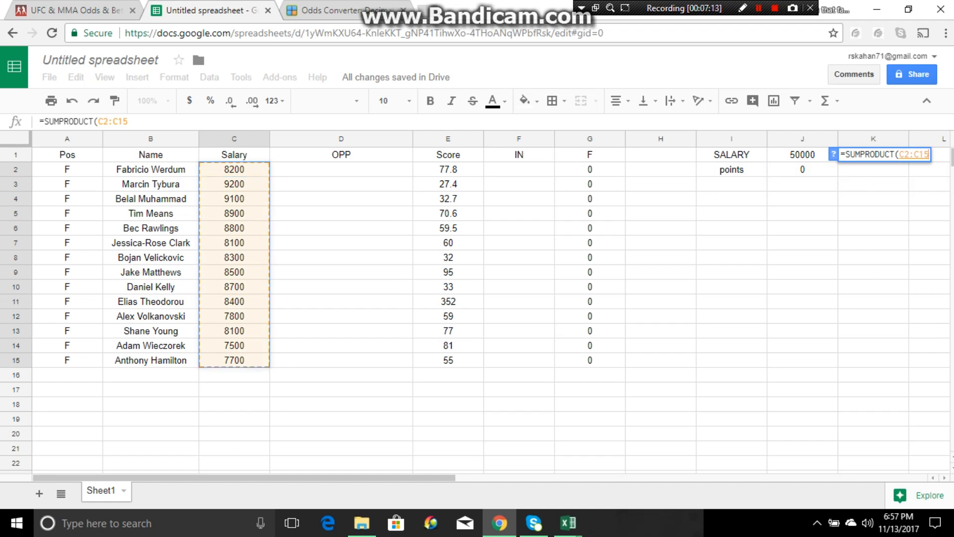
{"action": "type", "text": ","}
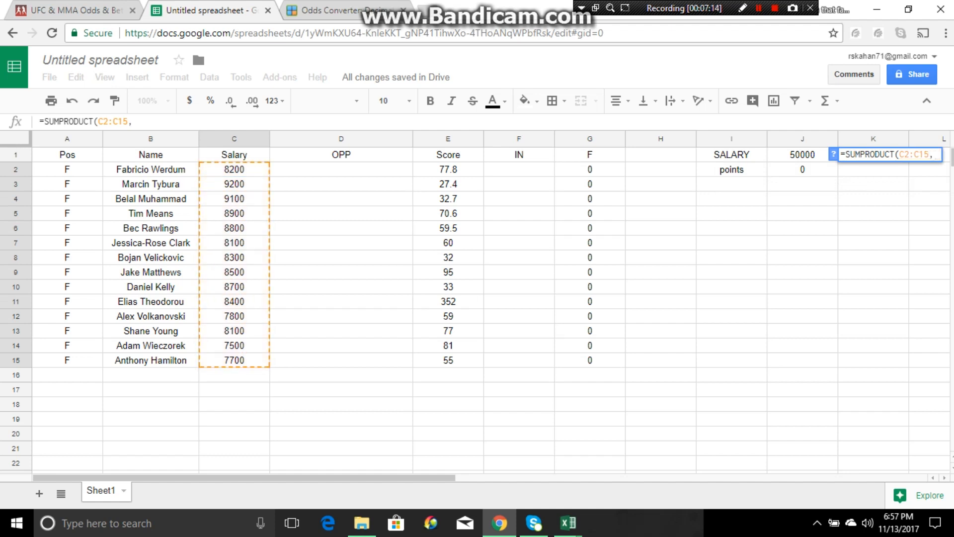
{"action": "left_click_drag", "start_coordinate": [519, 169], "coordinate": [519, 360]}
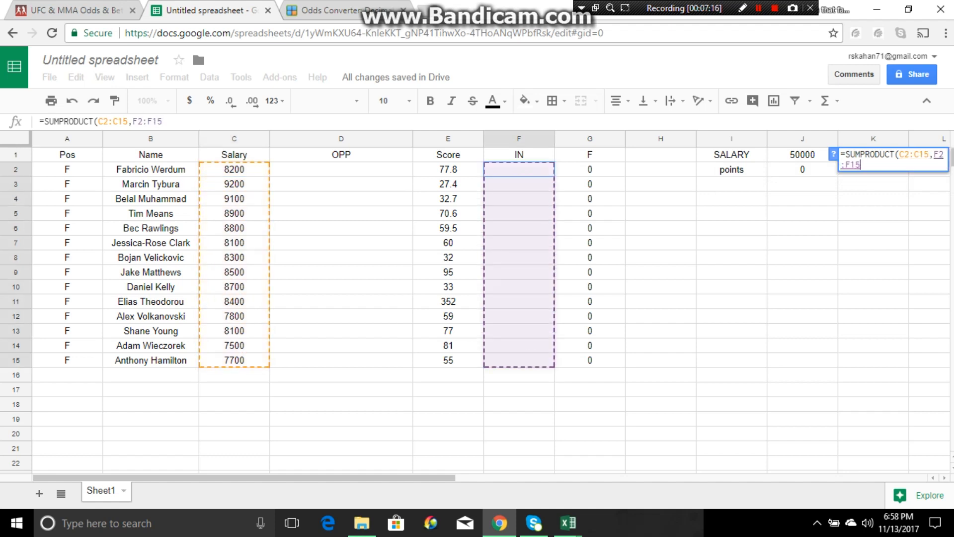
{"action": "type", "text": ")"}
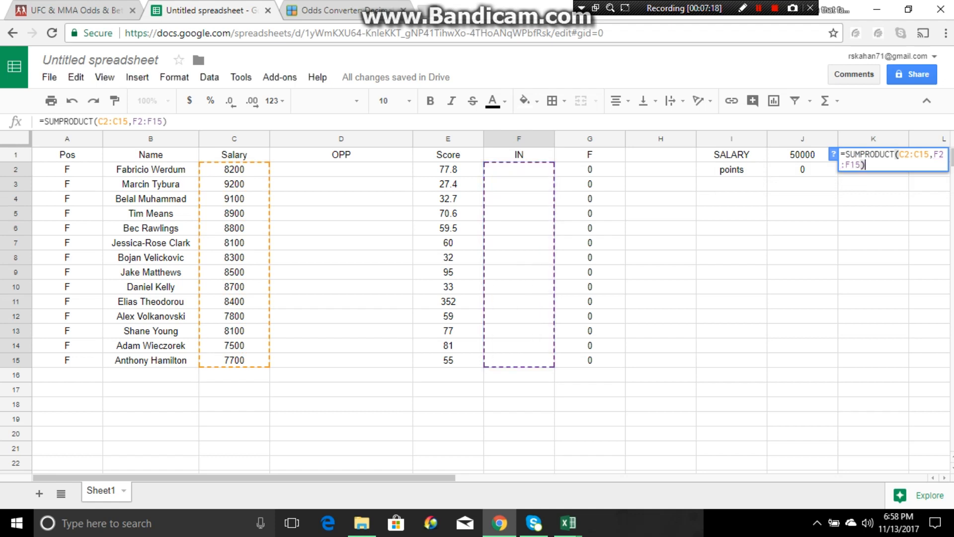
{"action": "key", "text": "Return"}
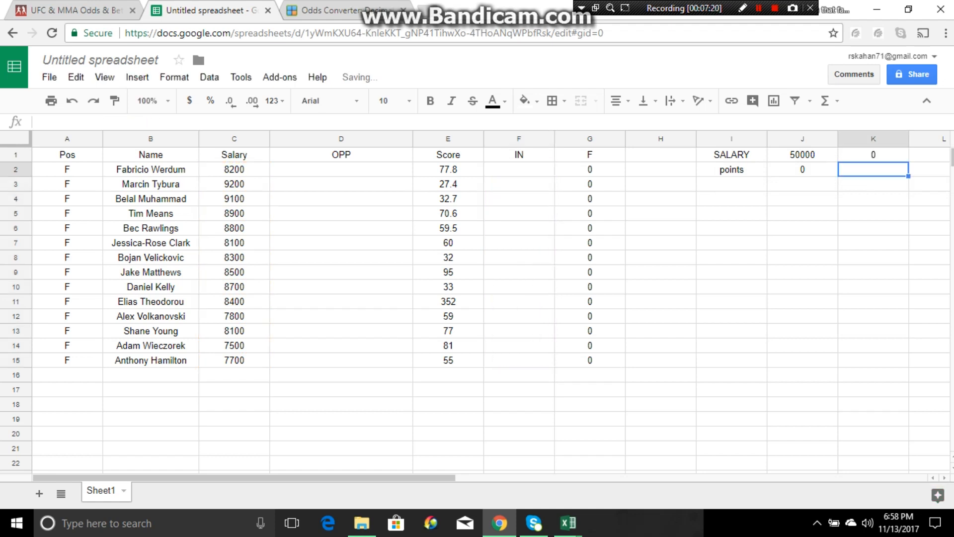
Fill row 4 with the label F in I4, the value 6 in J4 and the formula =SUM(F2:F15) in K4.
{"action": "left_click", "coordinate": [731, 199]}
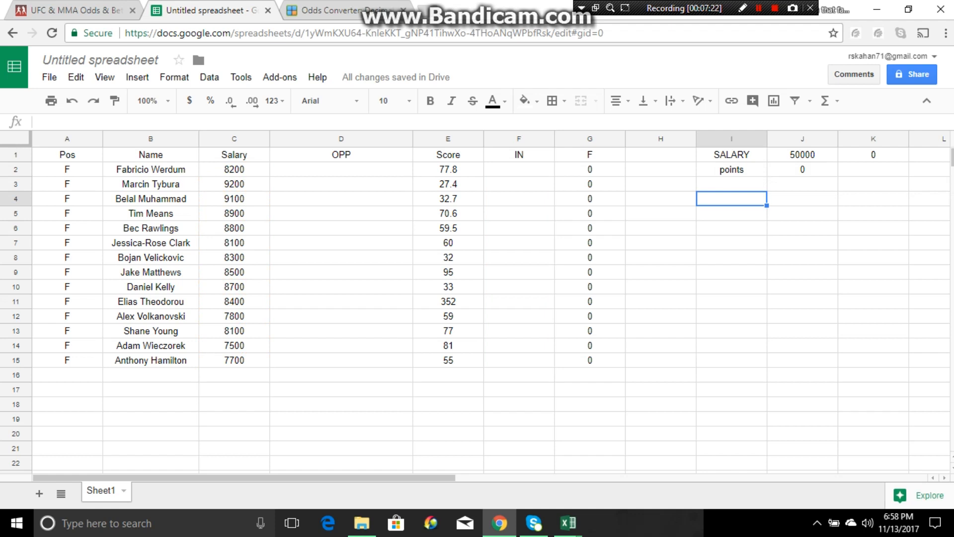
{"action": "type", "text": "F"}
{"action": "key", "text": "Tab"}
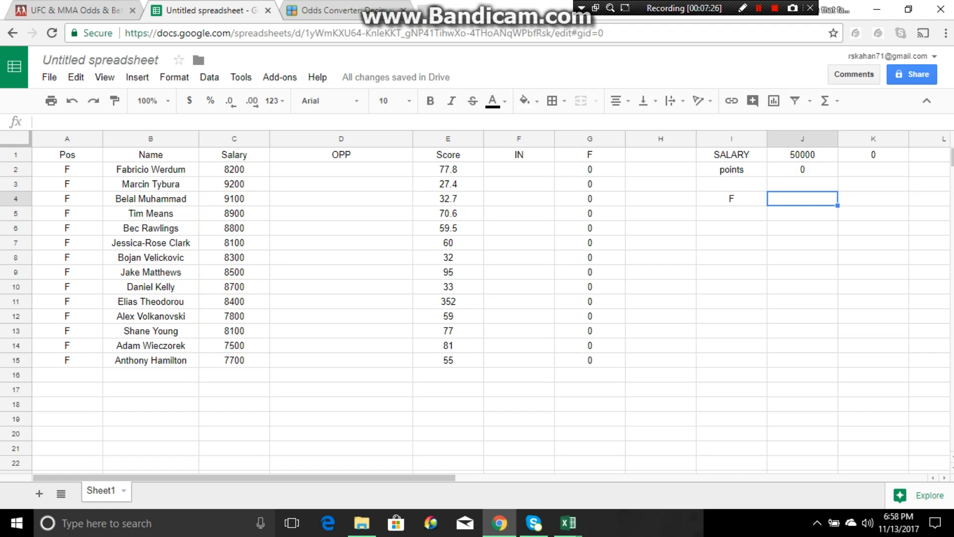
{"action": "type", "text": "6"}
{"action": "key", "text": "Tab"}
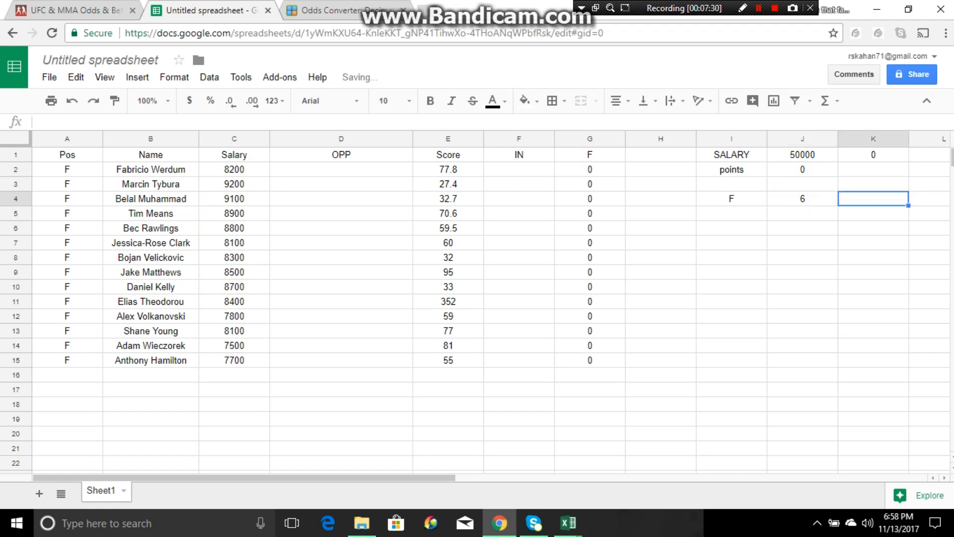
{"action": "type", "text": "=SUM("}
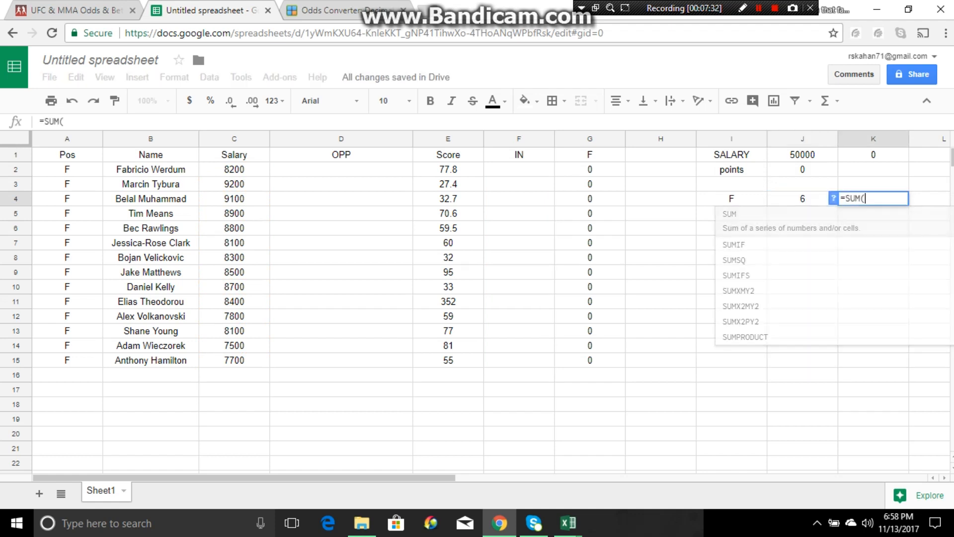
{"action": "left_click_drag", "start_coordinate": [519, 169], "coordinate": [518, 359]}
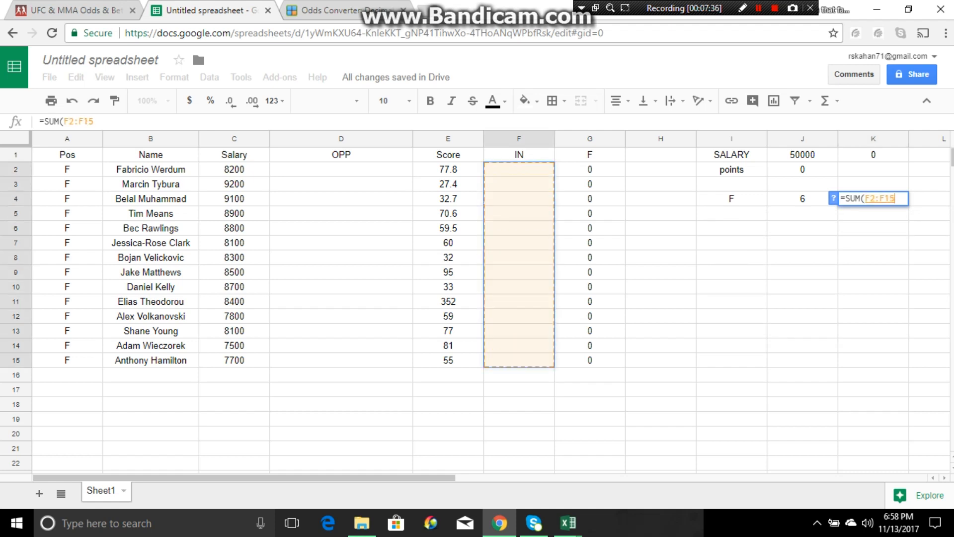
{"action": "type", "text": ")"}
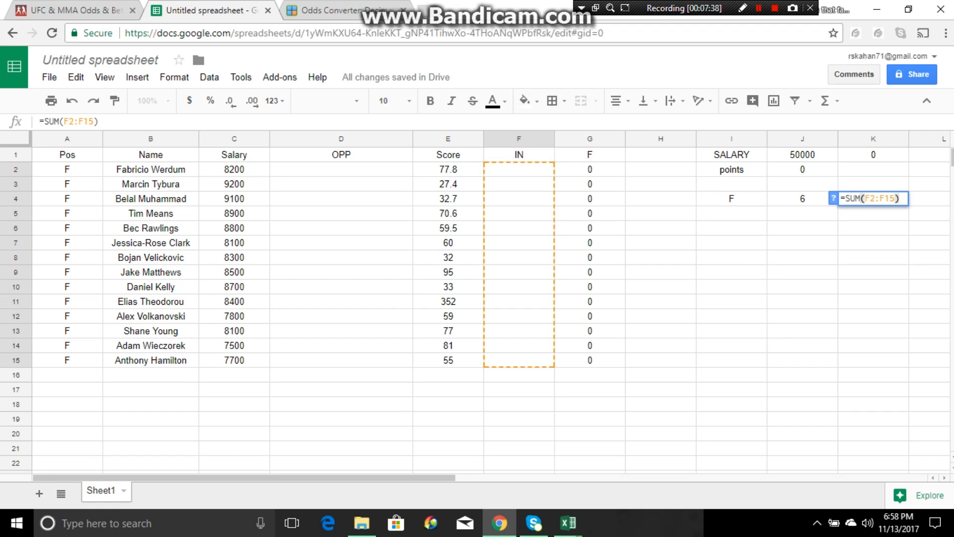
{"action": "key", "text": "Return"}
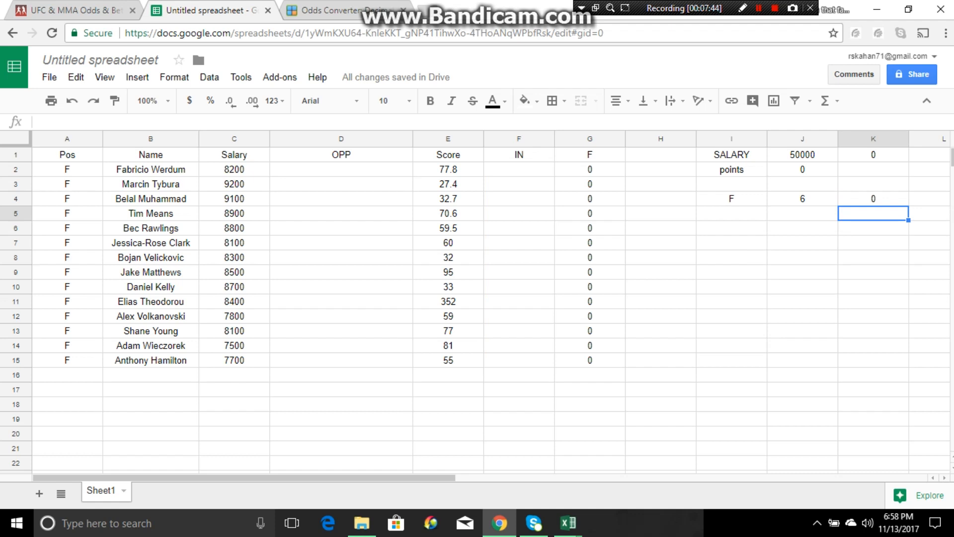
Fill row 3 with the label Fighters in I3, the value 6 in J3 and the formula =SUM(F2:F15) in K3.
{"action": "left_click", "coordinate": [731, 184]}
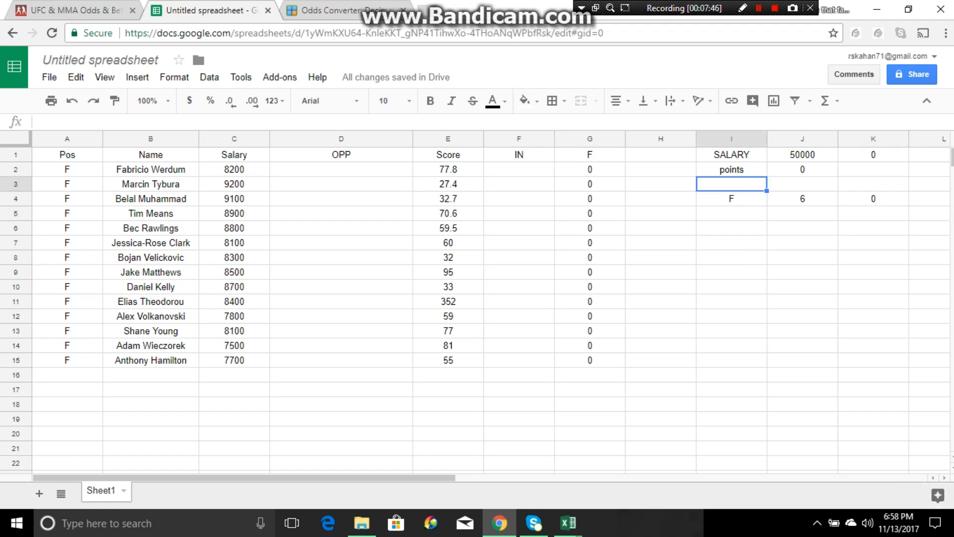
{"action": "type", "text": "Fighter"}
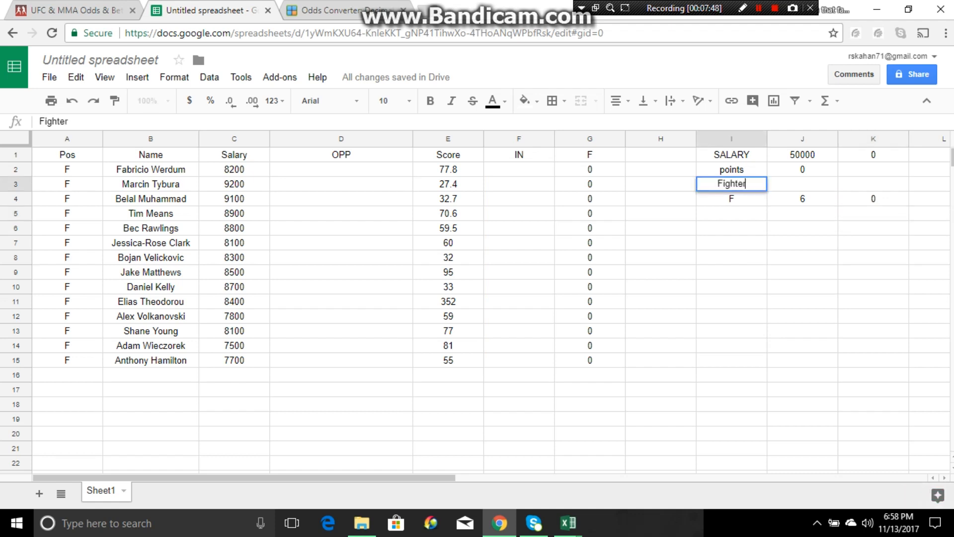
{"action": "type", "text": "s"}
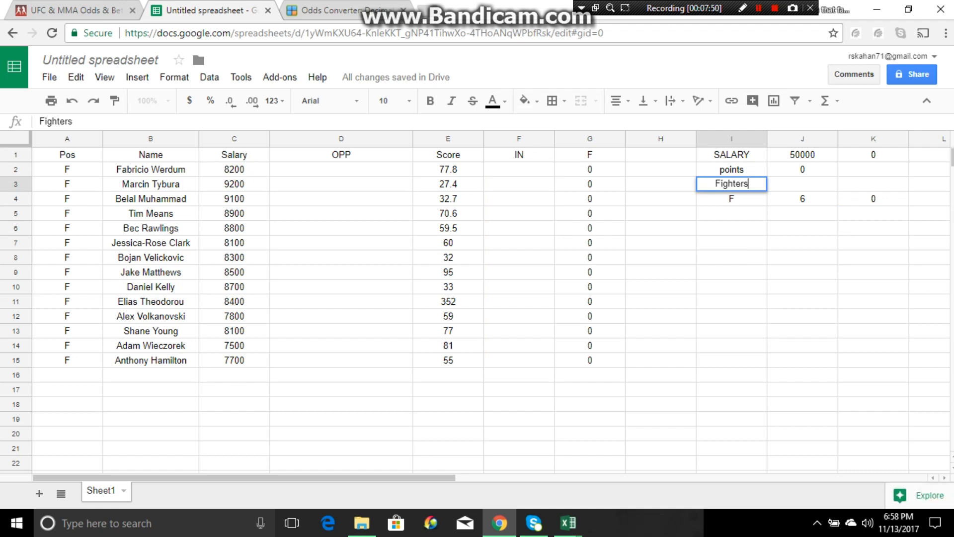
{"action": "key", "text": "Tab"}
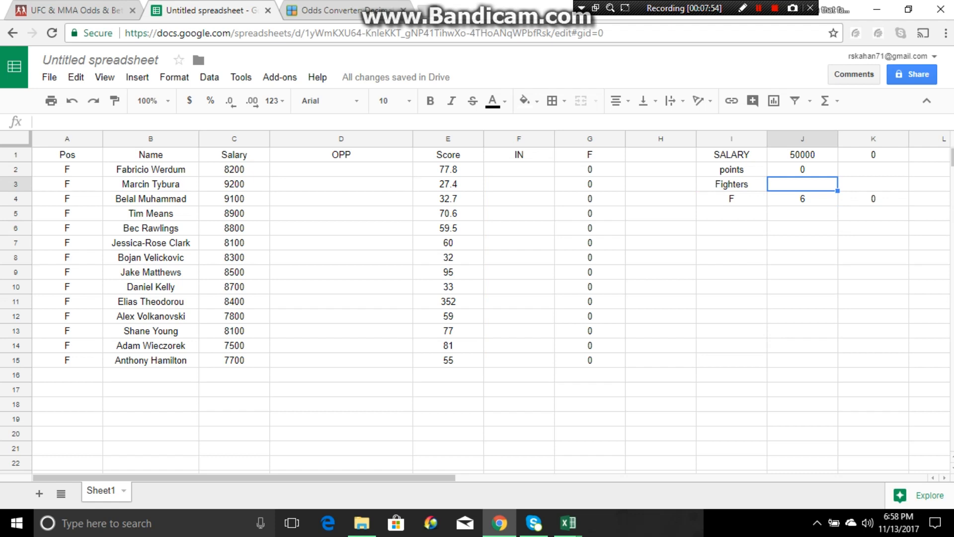
{"action": "type", "text": "6"}
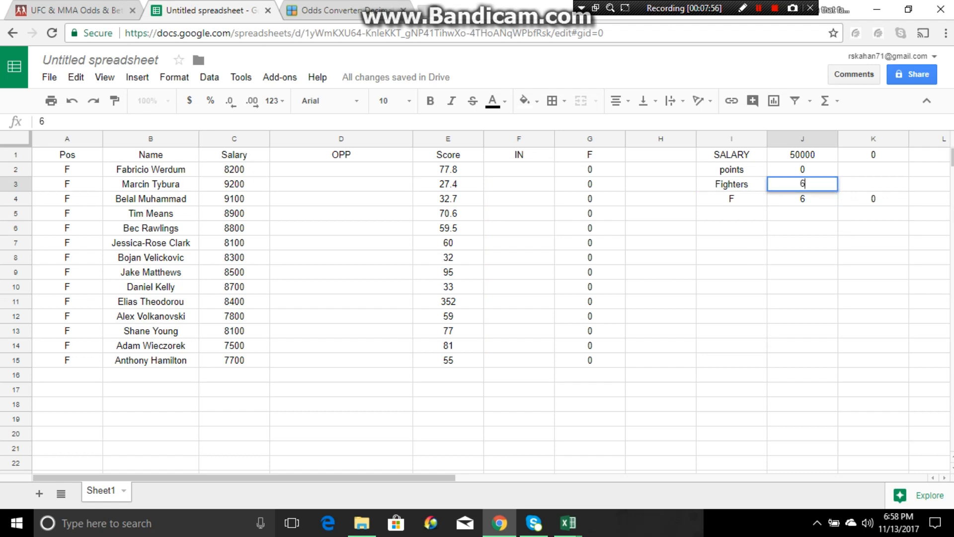
{"action": "key", "text": "Tab"}
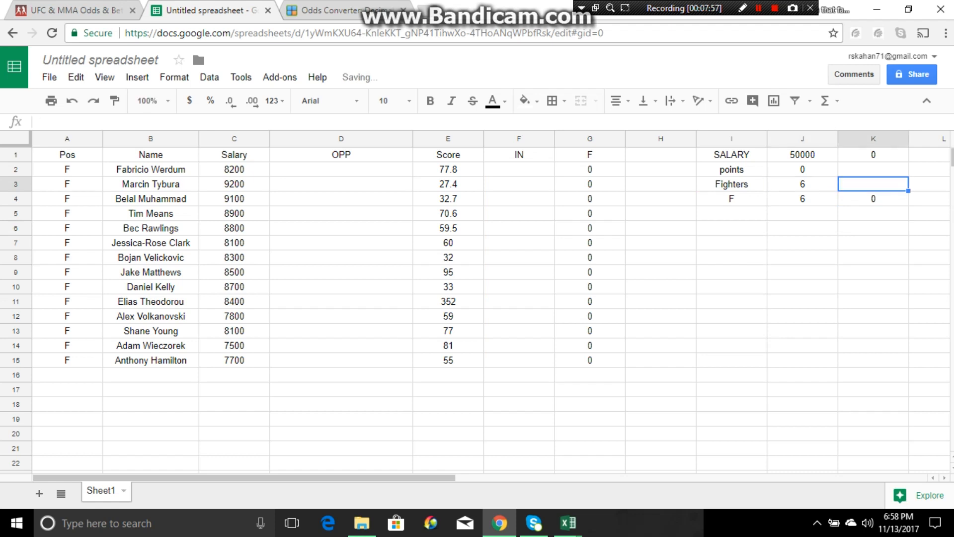
{"action": "type", "text": "=SUM("}
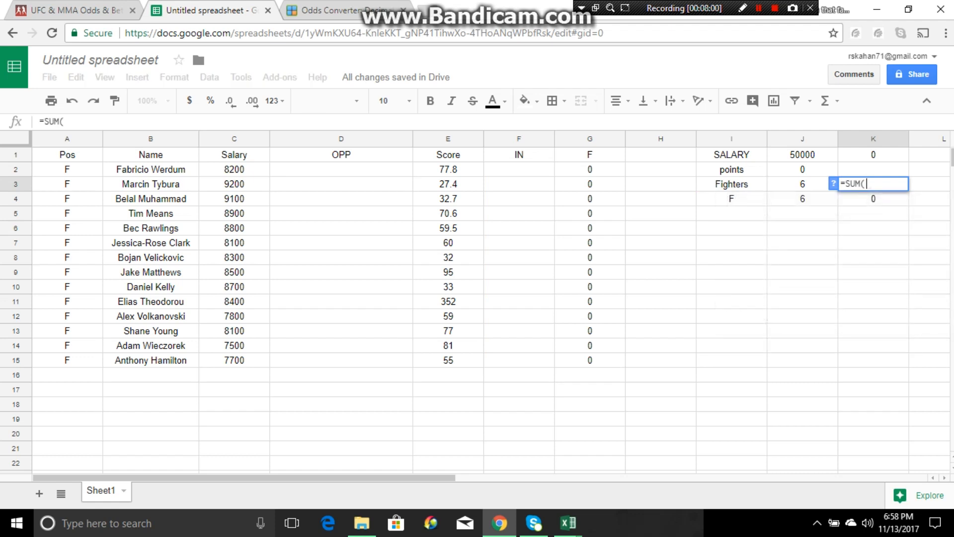
{"action": "left_click_drag", "start_coordinate": [519, 169], "coordinate": [519, 360]}
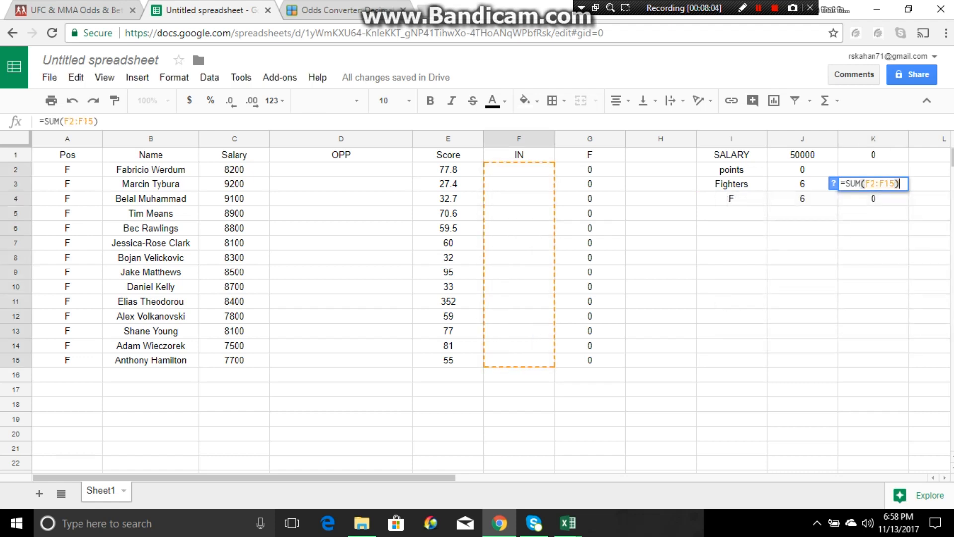
{"action": "key", "text": "Return"}
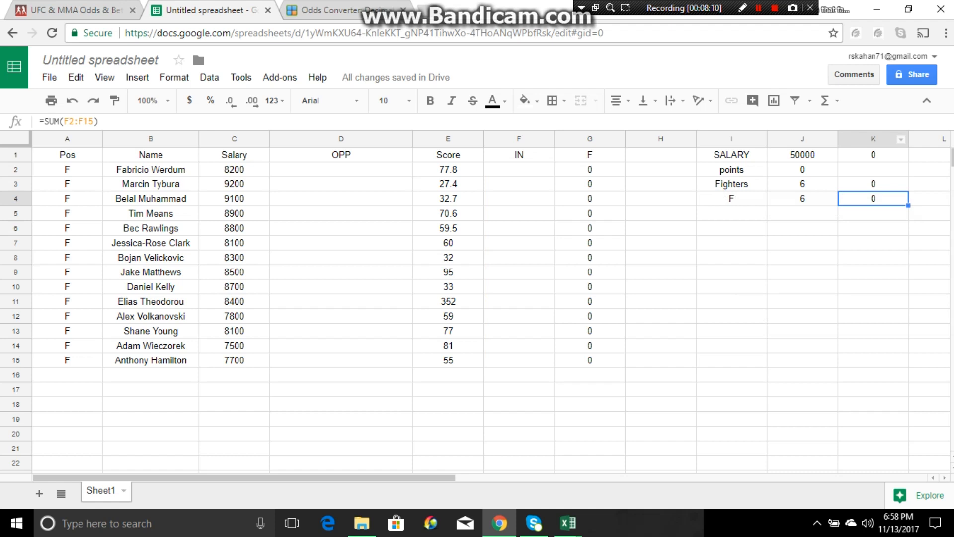
Open the OpenSolver add-on's sidebar for the lineup sheet.
{"action": "left_click", "coordinate": [280, 77]}
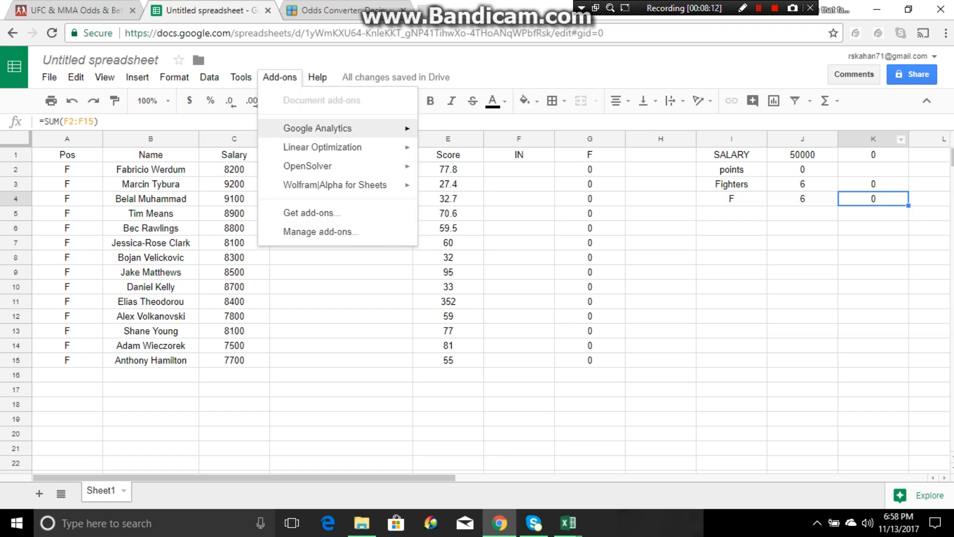
{"action": "mouse_move", "coordinate": [308, 166]}
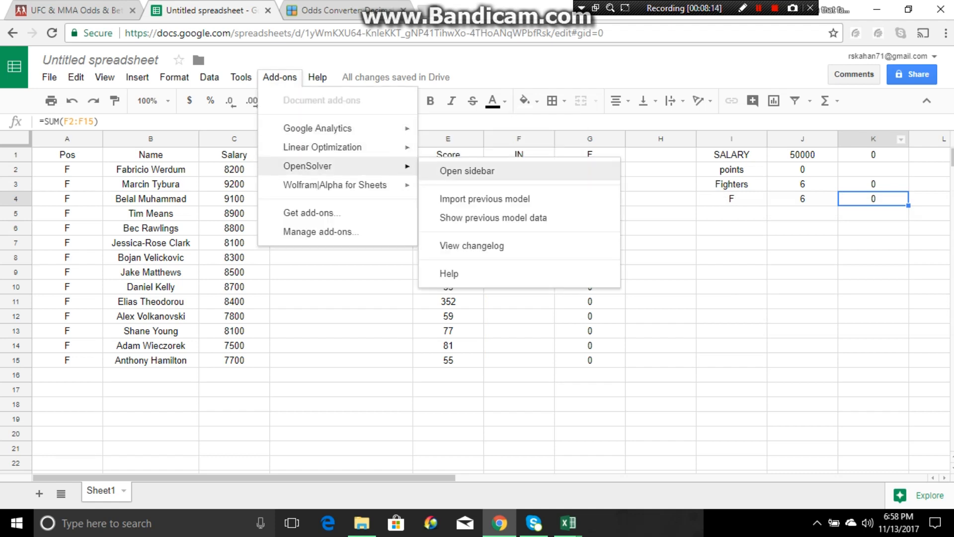
{"action": "left_click", "coordinate": [467, 170]}
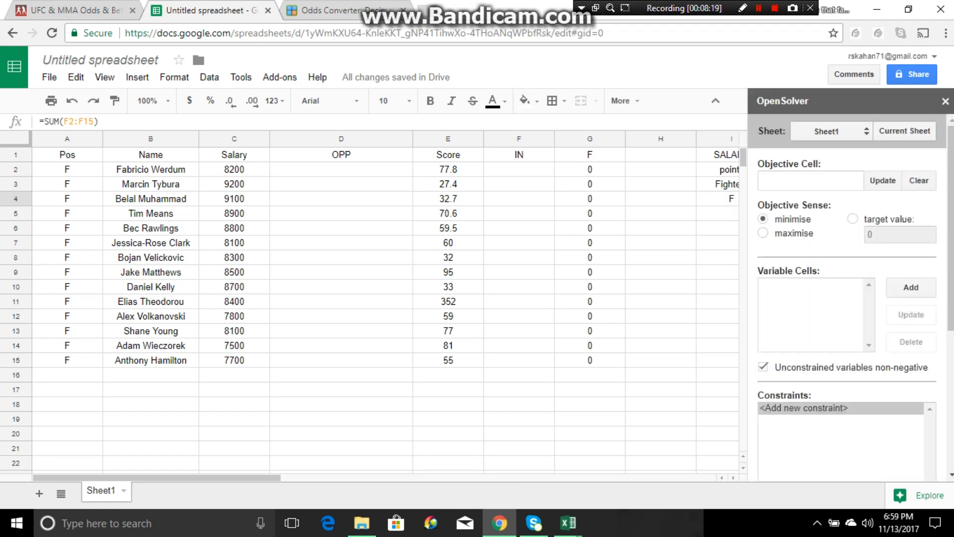
Set points cell J2 as the objective cell and choose to maximise it.
{"action": "scroll", "coordinate": [386, 309], "scroll_direction": "right", "scroll_amount": 7}
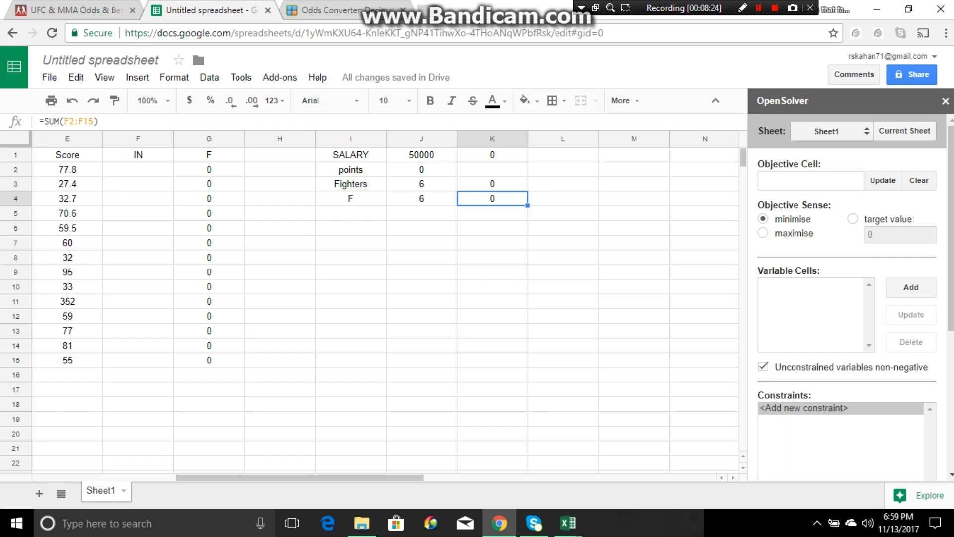
{"action": "left_click", "coordinate": [422, 169]}
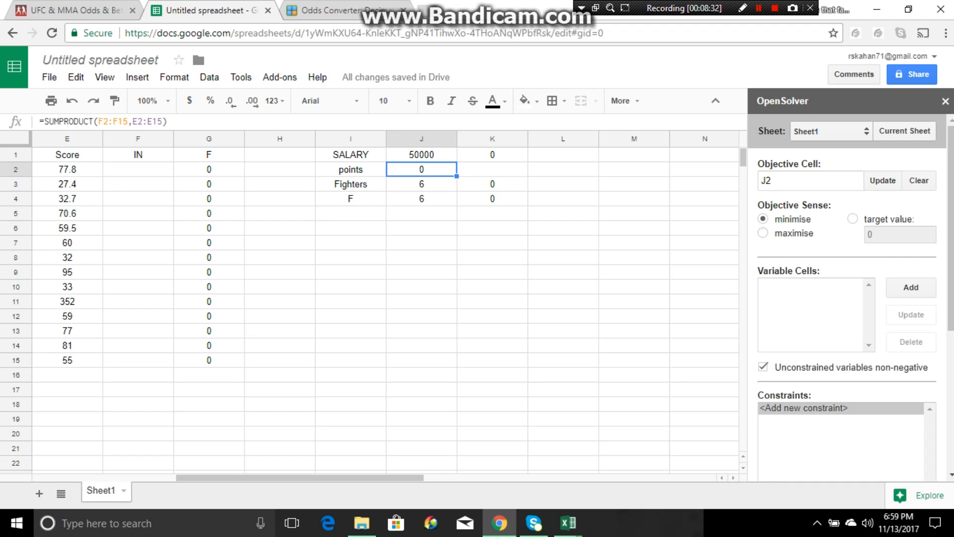
{"action": "left_click", "coordinate": [763, 232]}
Remove the wrongly added variable cell entry and define the IN column range F2:F15 as the variable cells.
{"action": "left_click", "coordinate": [910, 288]}
{"action": "left_click", "coordinate": [766, 284]}
{"action": "left_click", "coordinate": [911, 342]}
{"action": "left_click_drag", "start_coordinate": [138, 169], "coordinate": [139, 360]}
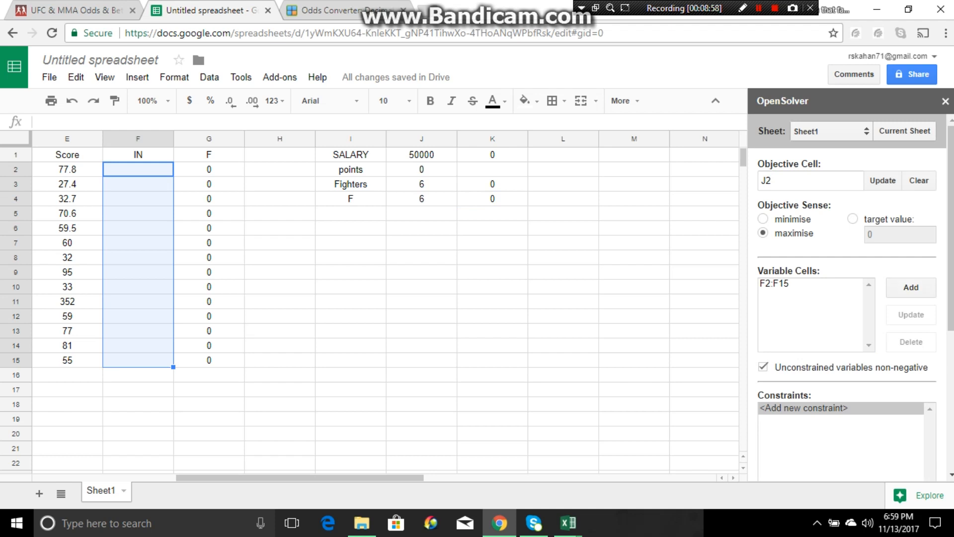
Add and save the salary cap constraint K1 <= J1.
{"action": "left_click_drag", "start_coordinate": [951, 229], "coordinate": [950, 321]}
{"action": "left_click", "coordinate": [803, 241]}
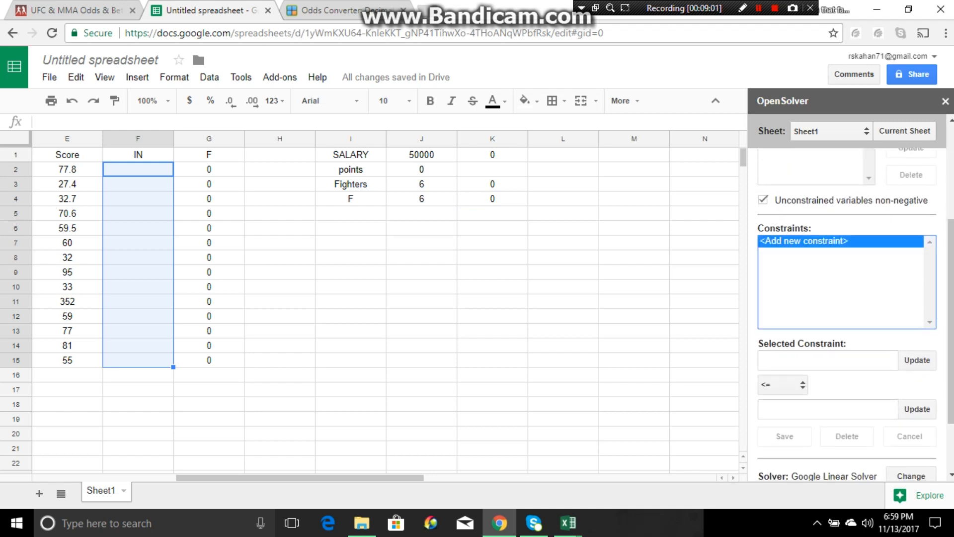
{"action": "left_click", "coordinate": [492, 155]}
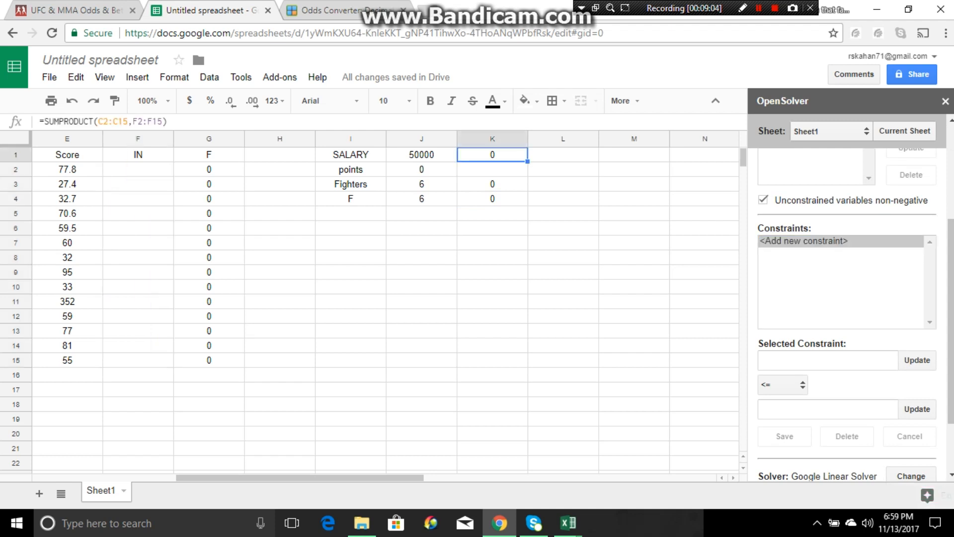
{"action": "left_click", "coordinate": [917, 360]}
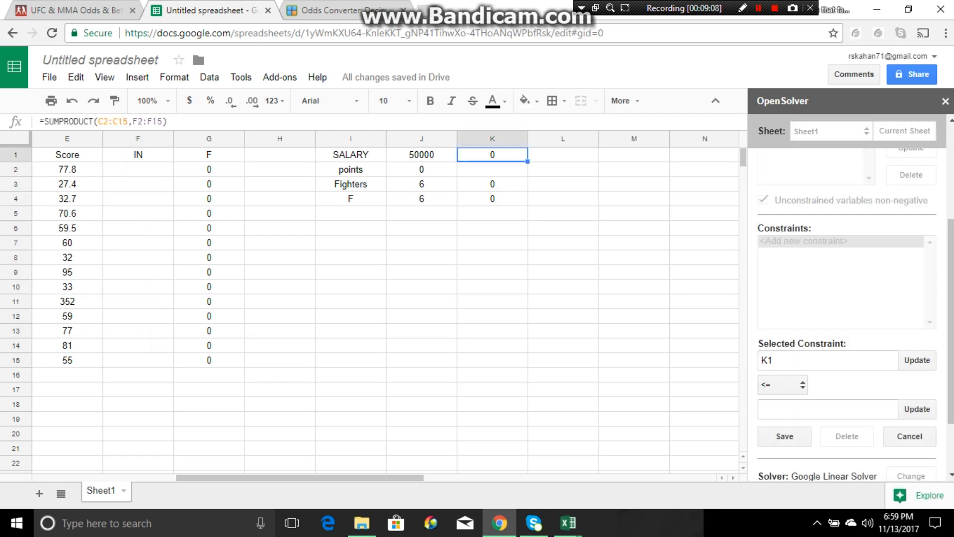
{"action": "left_click", "coordinate": [422, 154]}
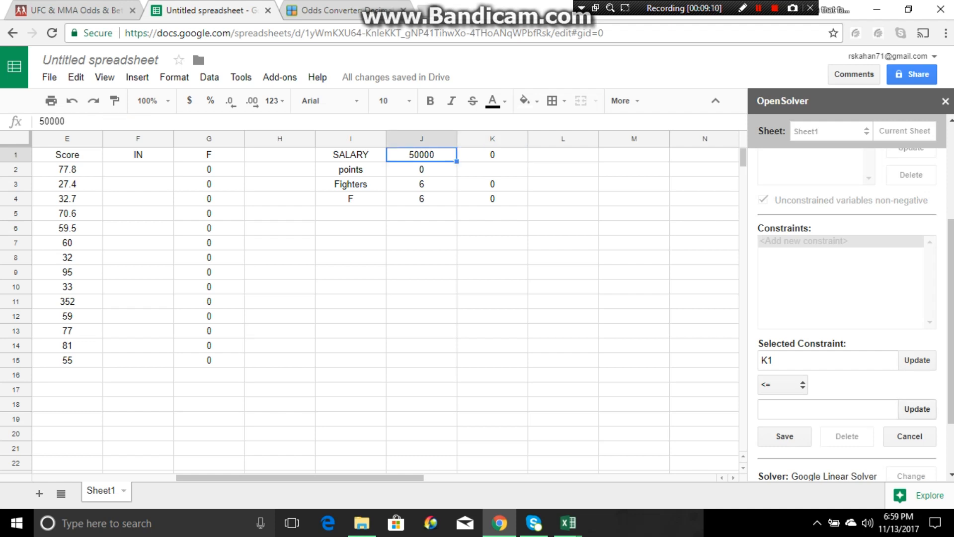
{"action": "left_click", "coordinate": [784, 436]}
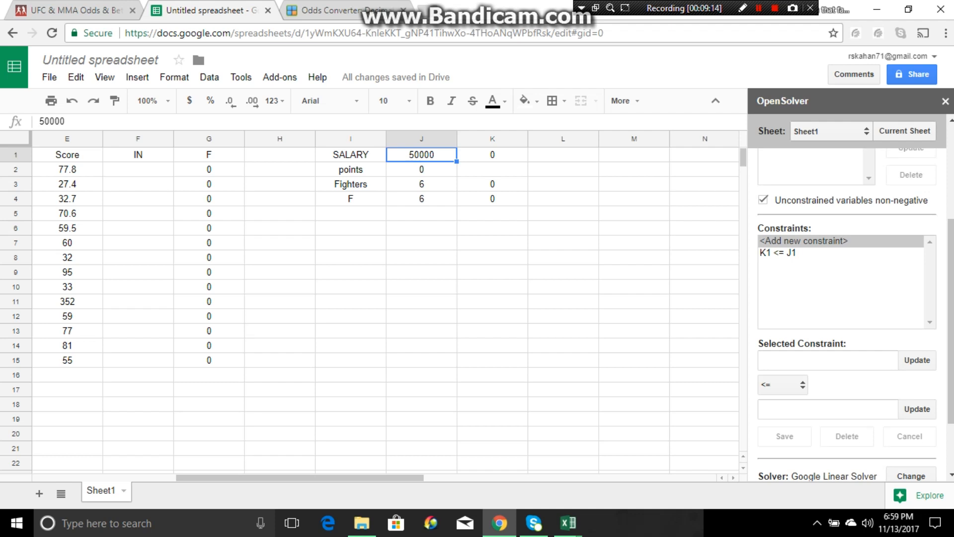
Set up a new constraint for the Fighters row with K3 = J3.
{"action": "left_click", "coordinate": [492, 184]}
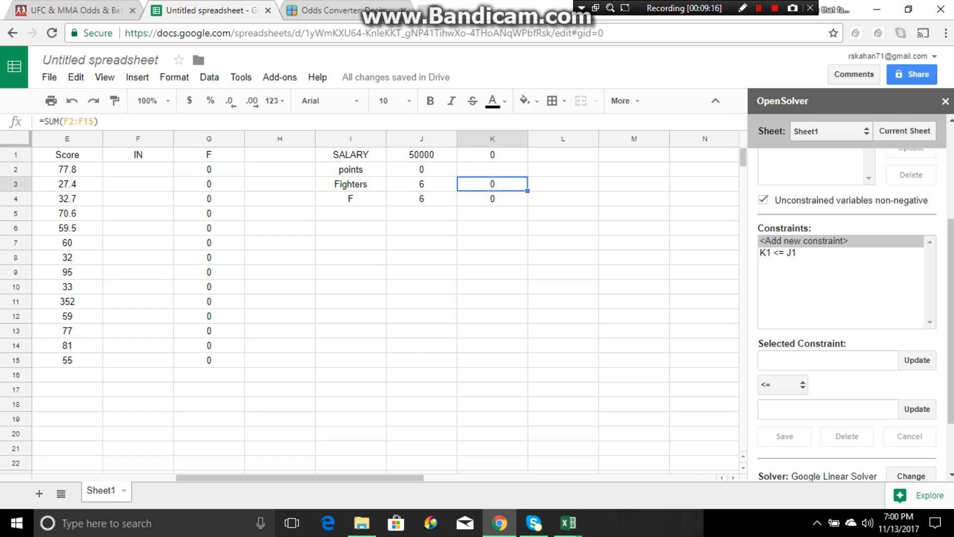
{"action": "left_click", "coordinate": [917, 360]}
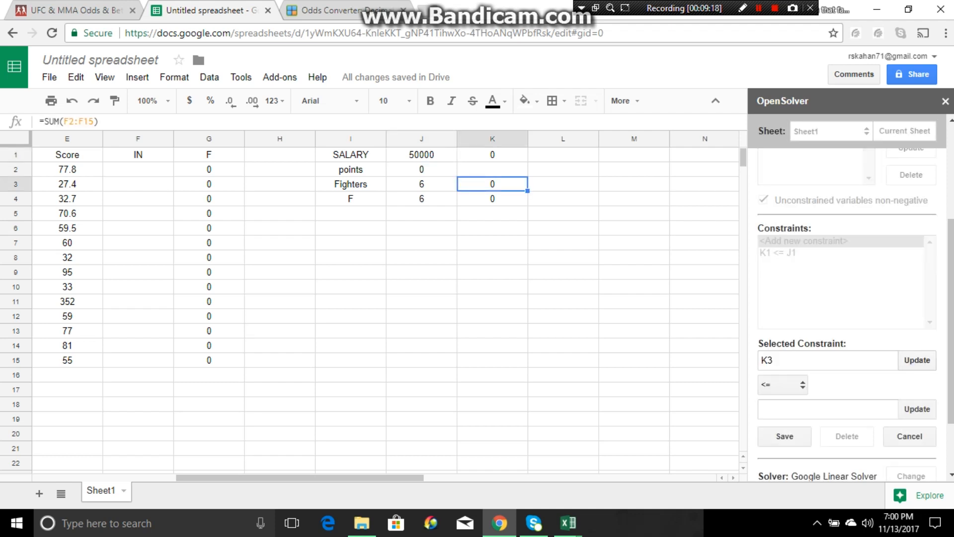
{"action": "left_click", "coordinate": [782, 384]}
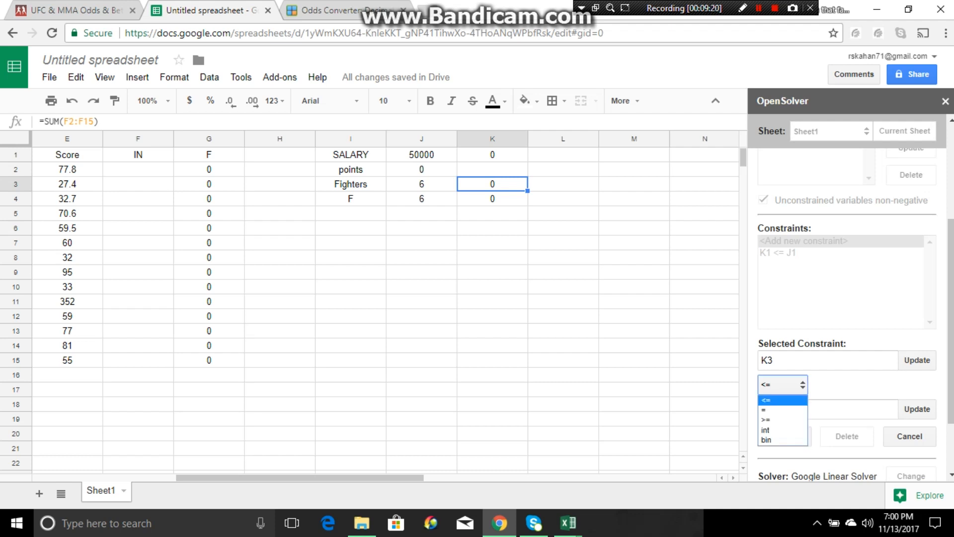
{"action": "left_click", "coordinate": [782, 410]}
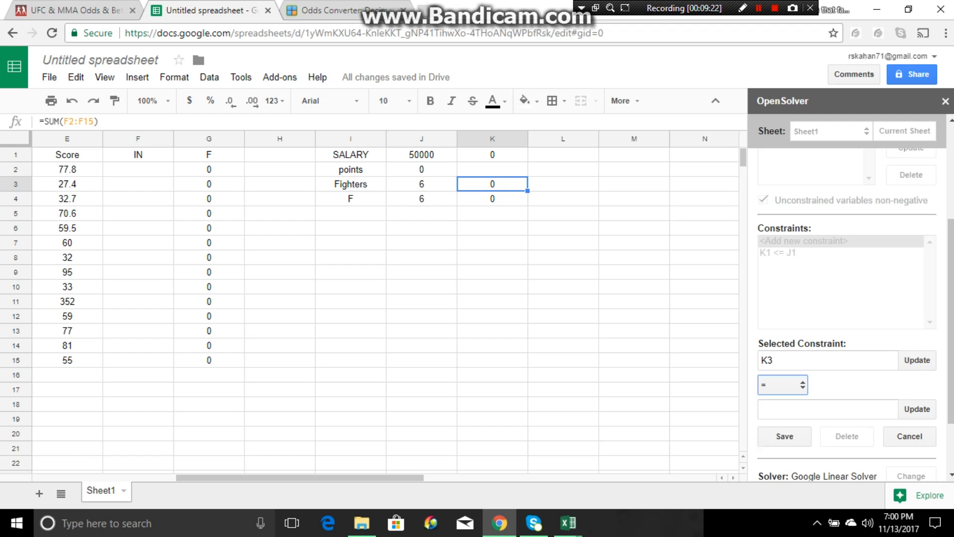
{"action": "left_click", "coordinate": [422, 184]}
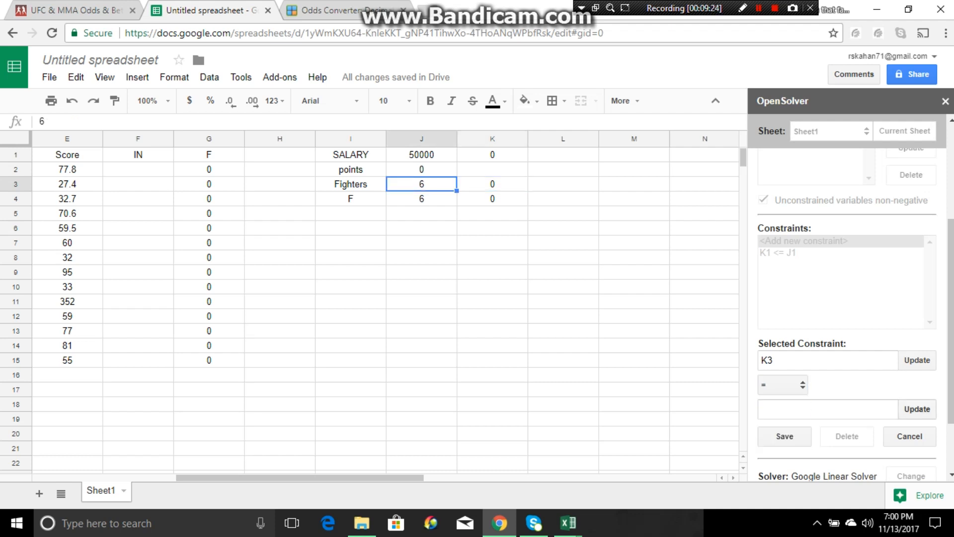
{"action": "left_click", "coordinate": [917, 408]}
Change the constraint being edited to J4 = K4 for the F row and save it.
{"action": "key", "text": "Down"}
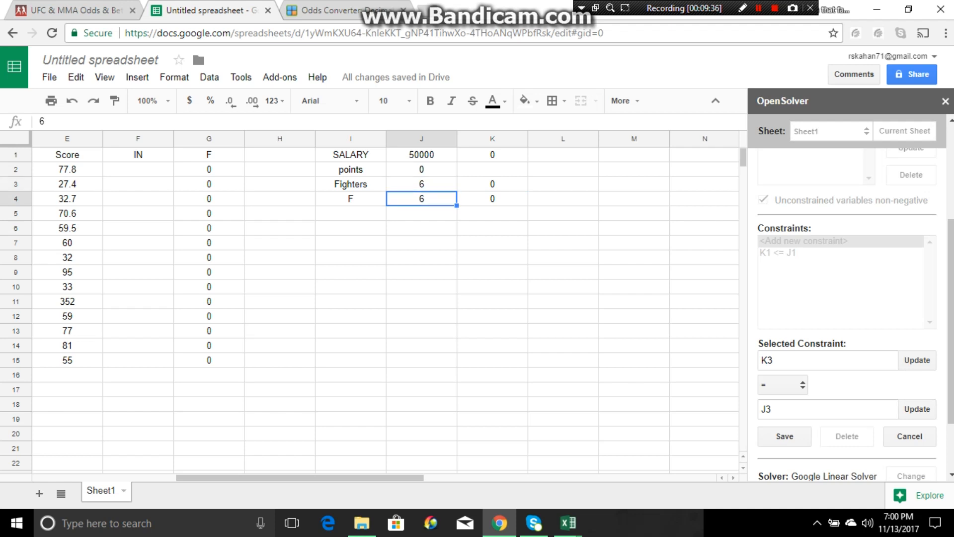
{"action": "left_click", "coordinate": [916, 360]}
{"action": "left_click", "coordinate": [492, 199]}
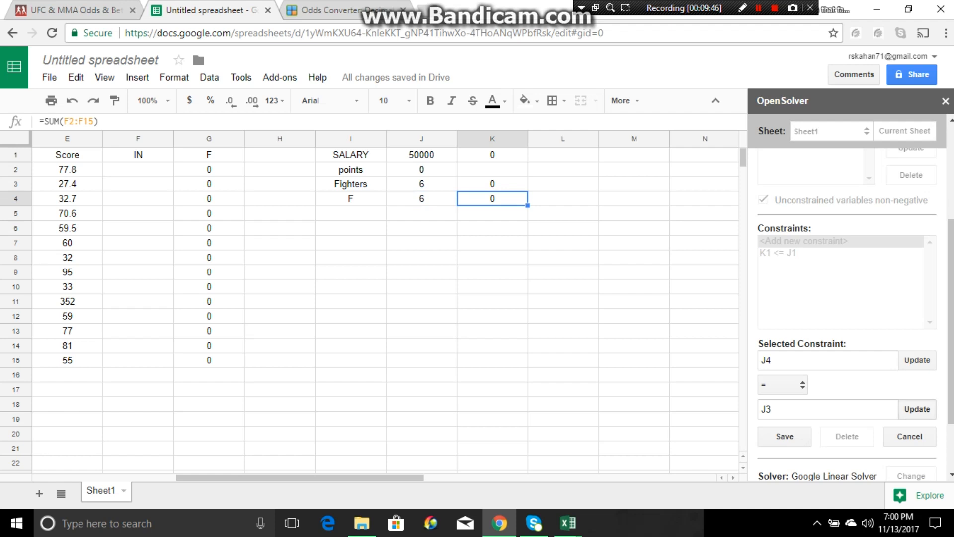
{"action": "left_click", "coordinate": [917, 409]}
{"action": "left_click", "coordinate": [785, 436]}
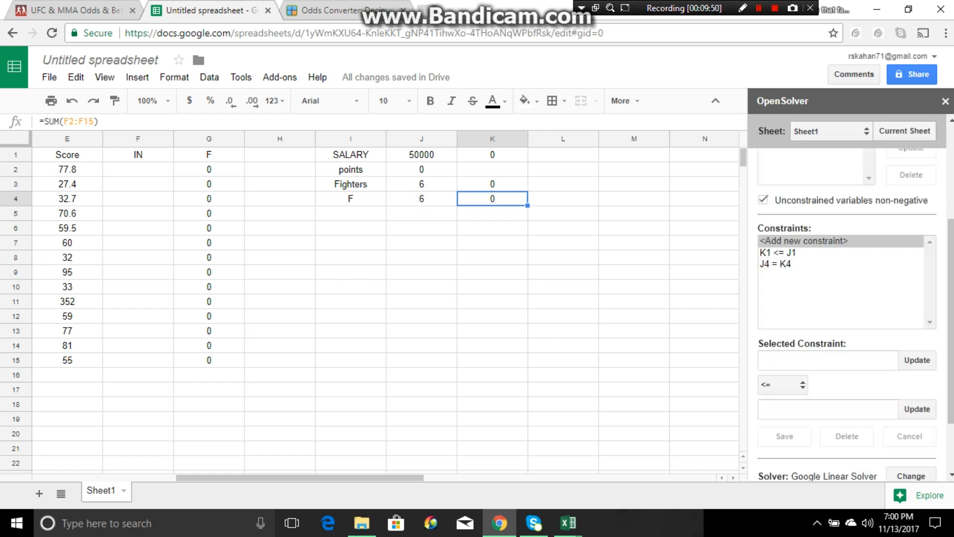